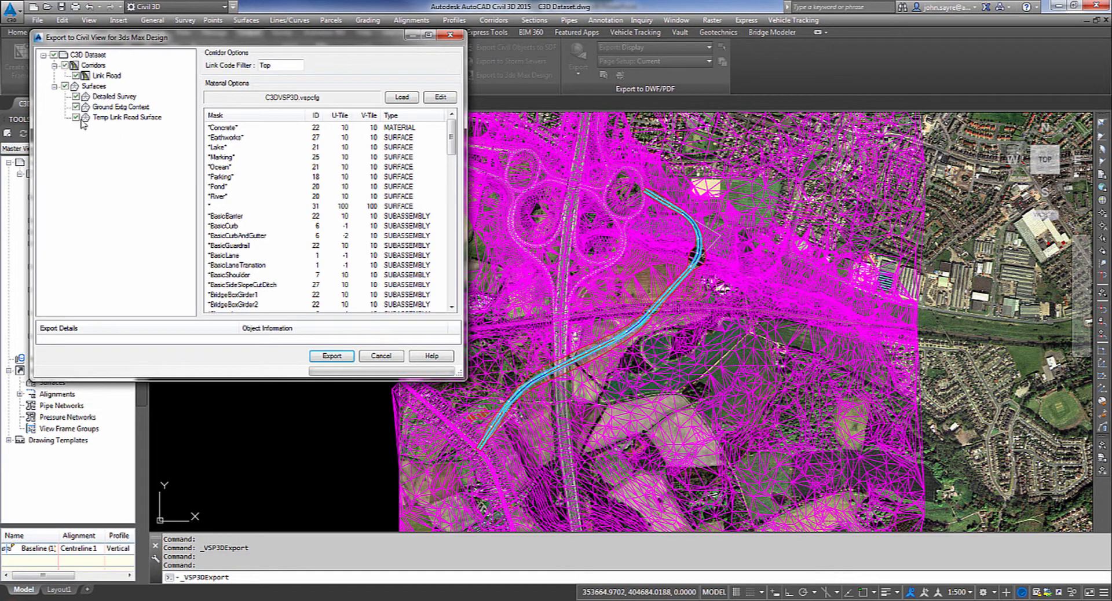
- Export the Link Road corridor and all three surfaces to a Civil View export file named C3D Dataset
click(331, 356)
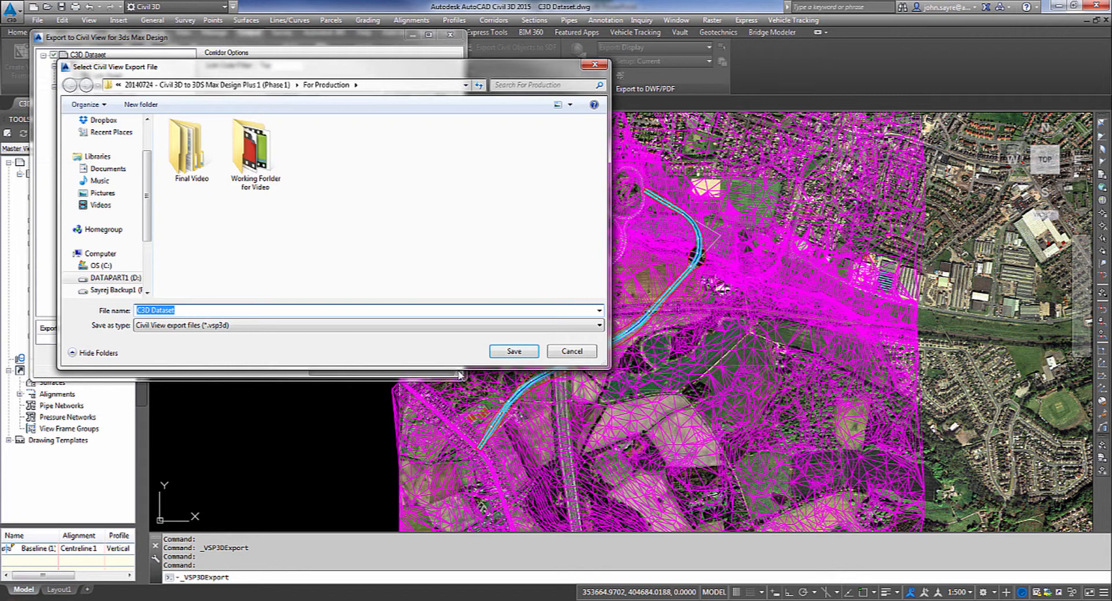
click(502, 353)
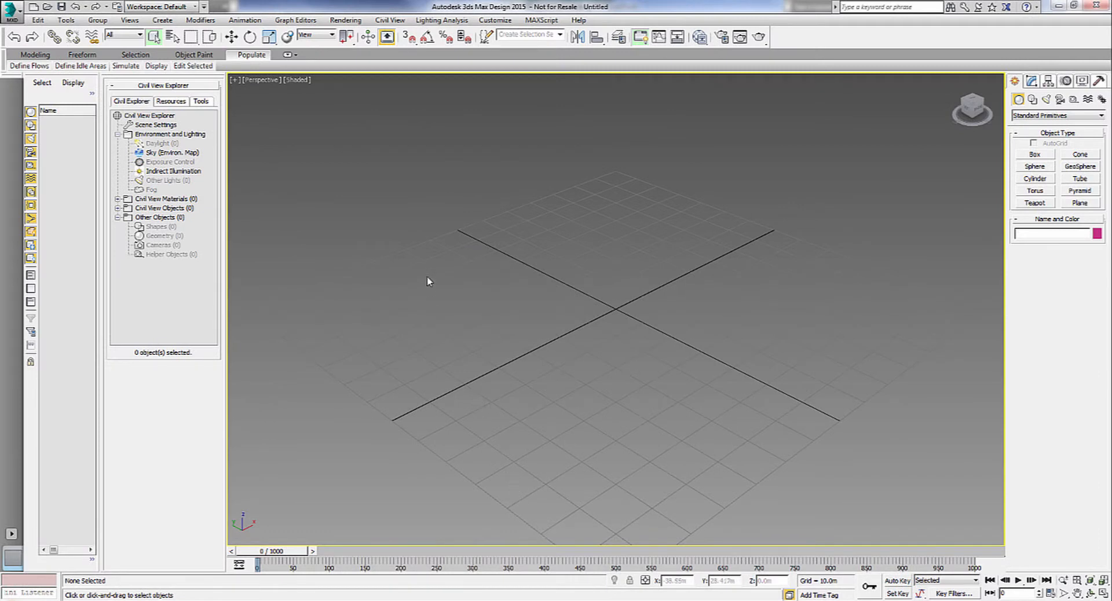
- Switch to 3ds Max Design and load C3D Dataset.vsp3d from the For Production folder for Civil 3D geometry import
click(392, 20)
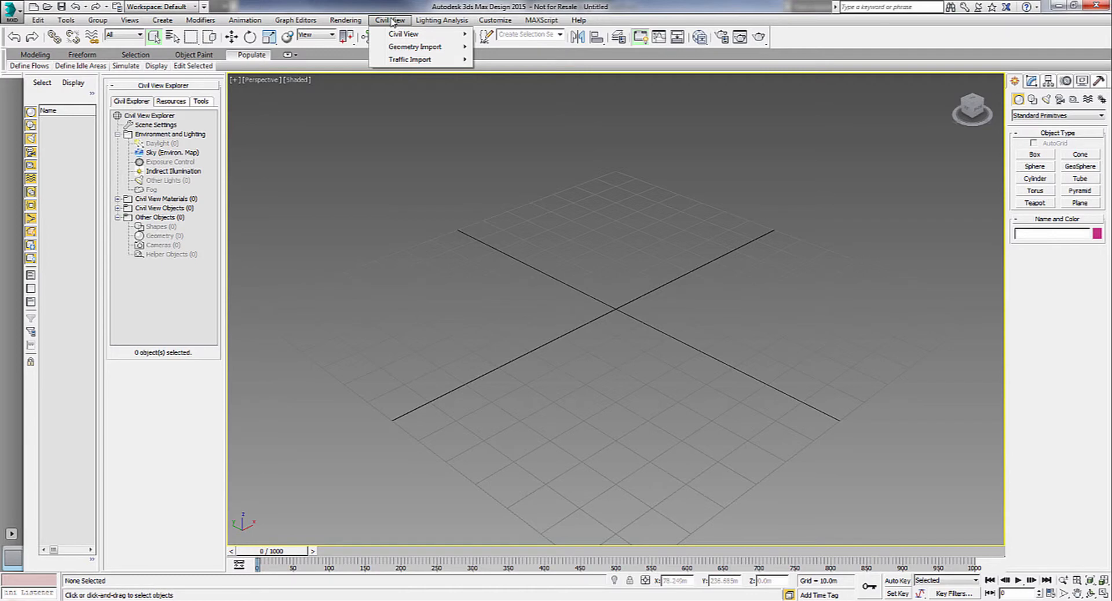
mouse_move(405, 34)
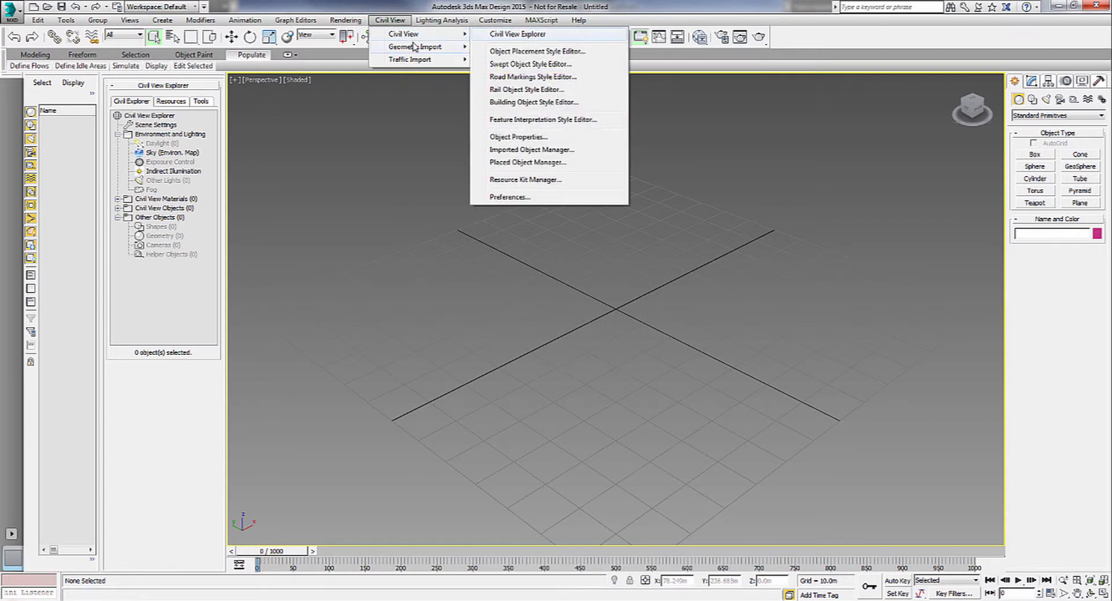
click(515, 49)
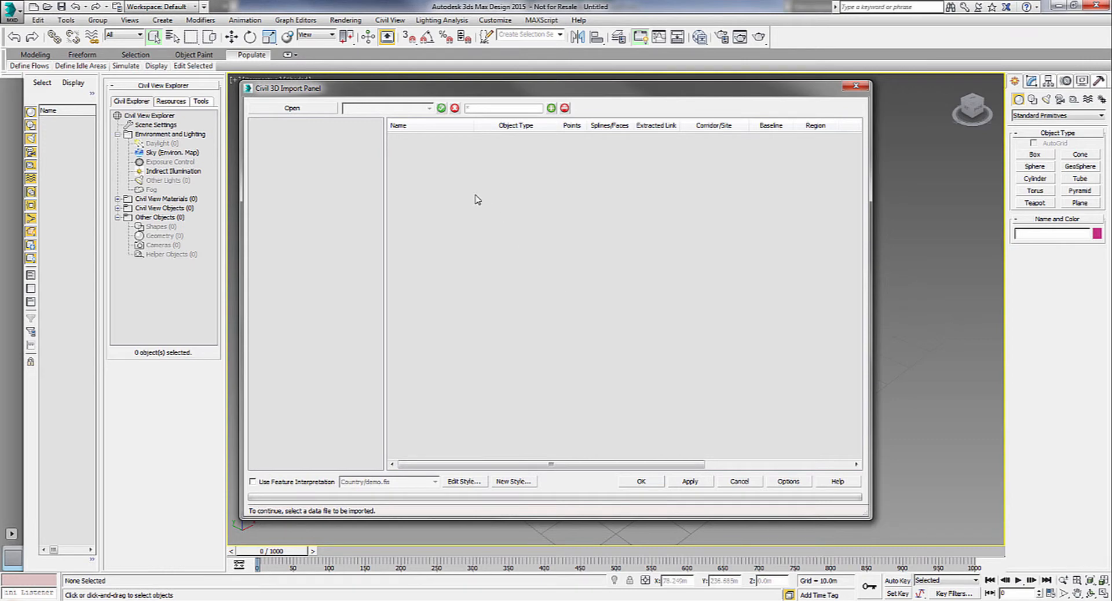
click(307, 110)
click(542, 103)
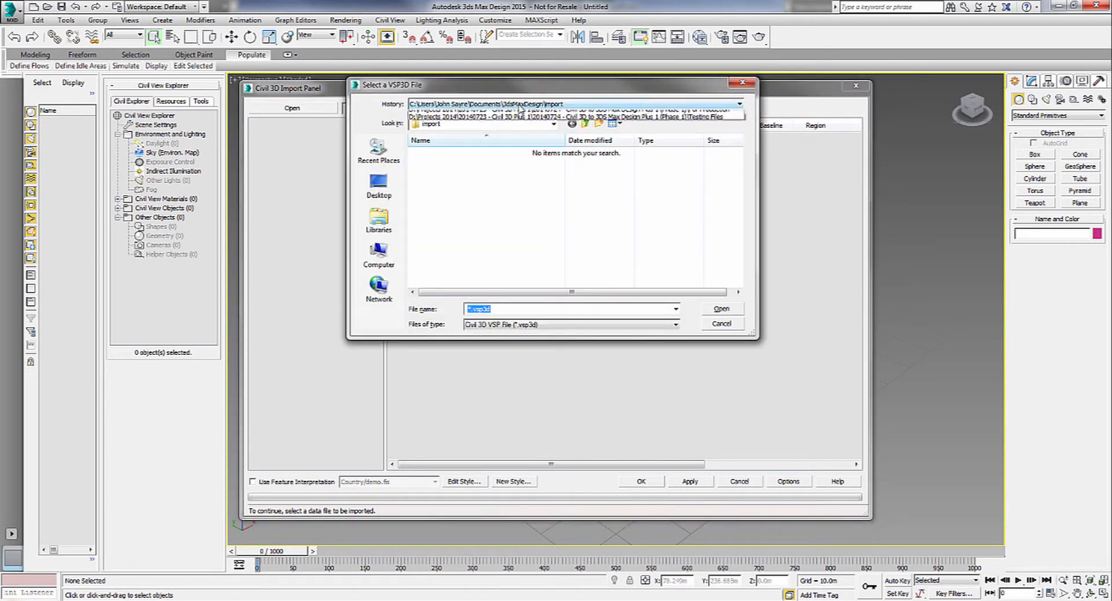
click(542, 120)
click(582, 197)
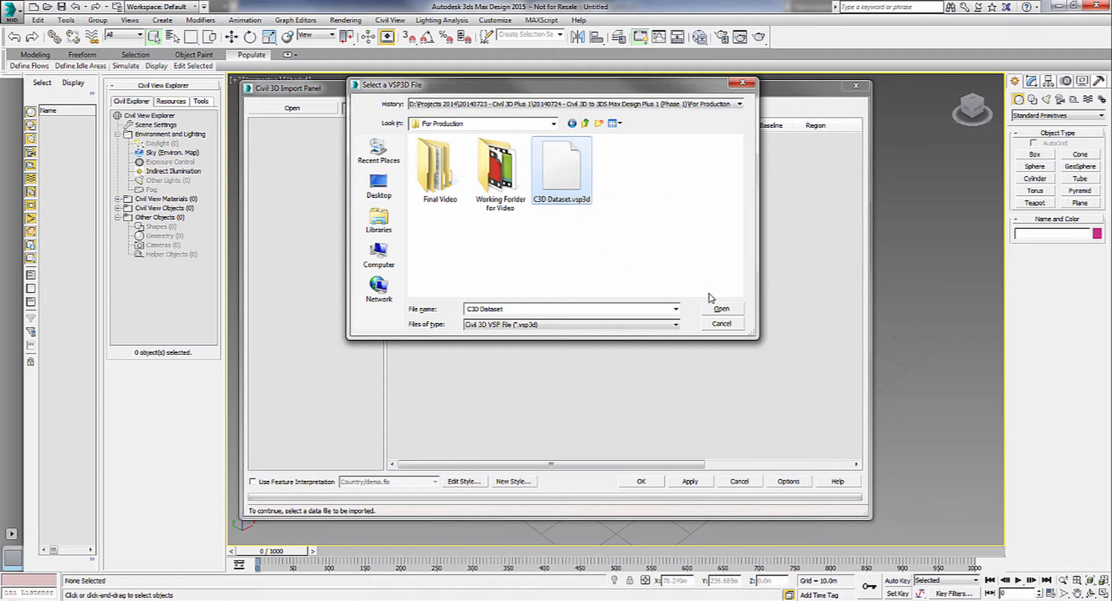
click(721, 309)
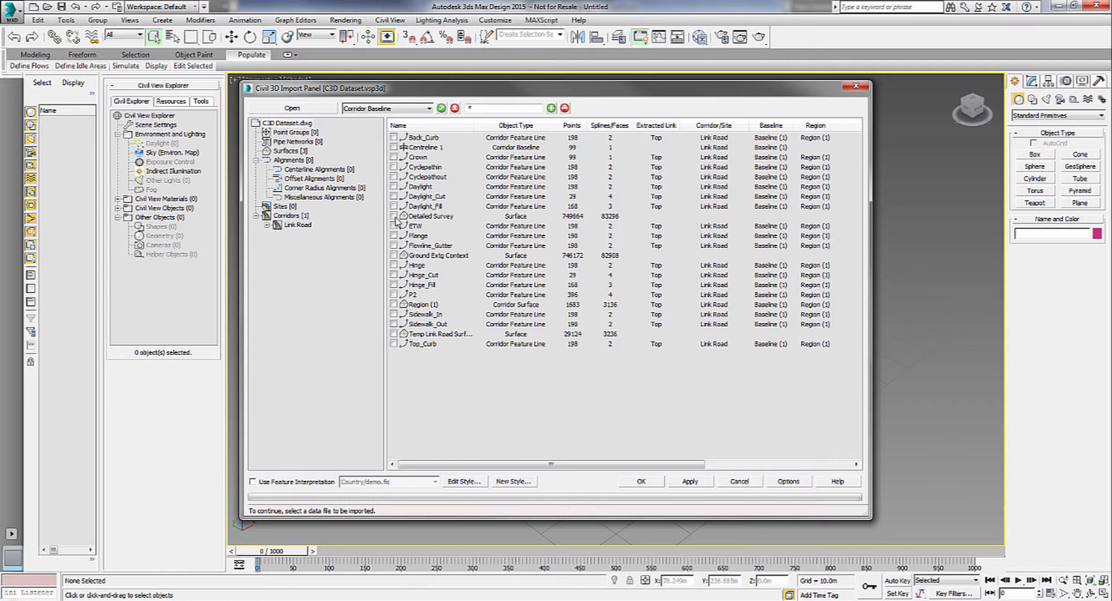
- Import Centreline 1, ETW, Ground Extg Context and Region (1) without applying Feature Interpretation
click(394, 147)
click(394, 226)
click(647, 485)
click(555, 400)
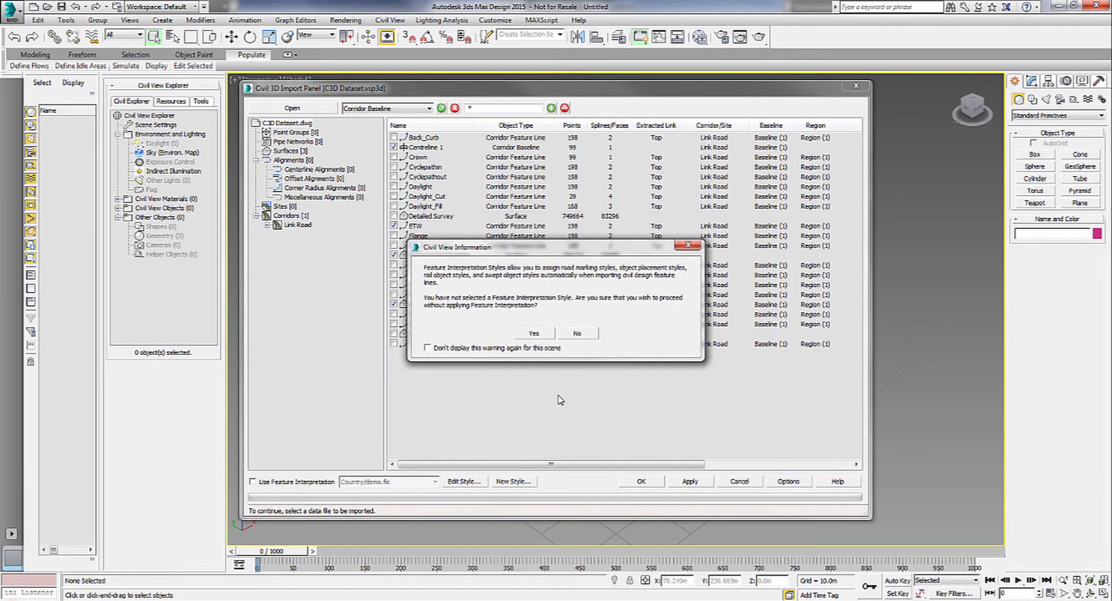
click(533, 334)
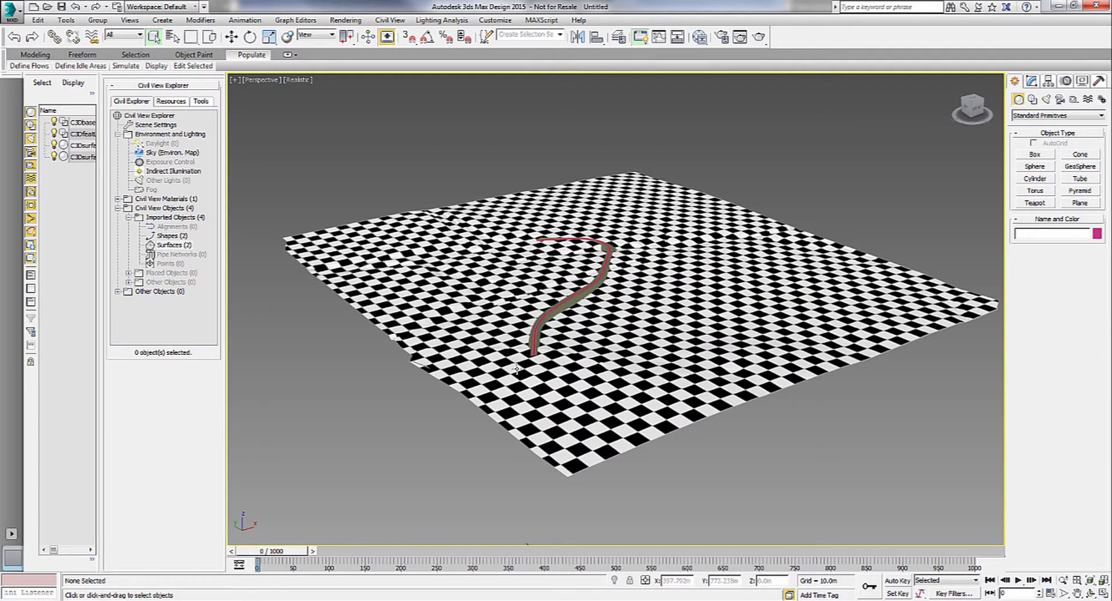
- Inspect the imported link road's lanes, kerbs and side slopes close up and against the surrounding terrain
scroll(515, 368, up, 5)
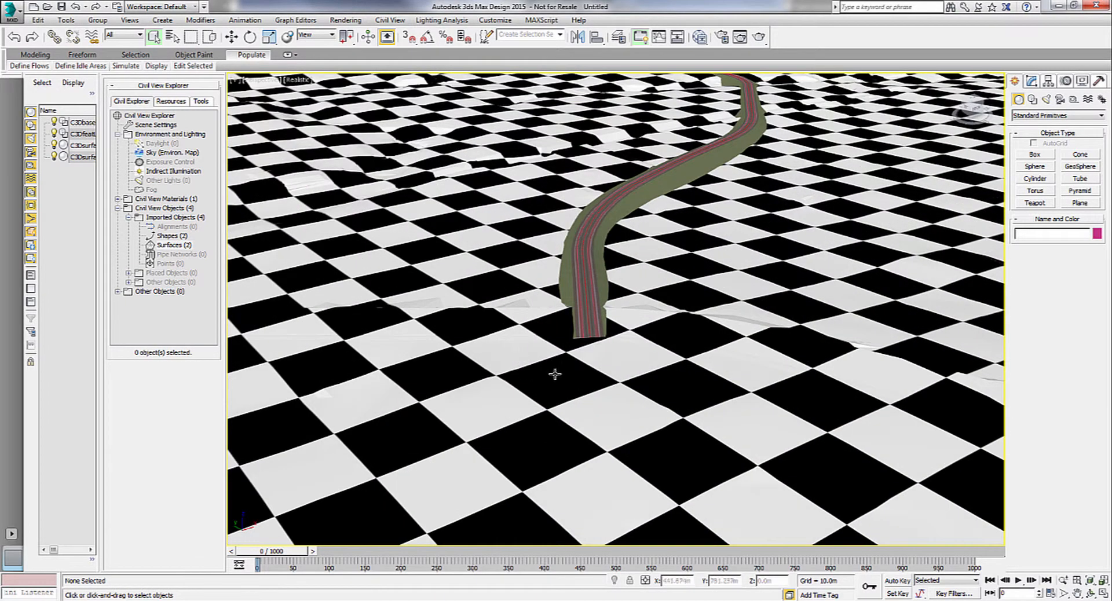
middle_drag(637, 414, 622, 391)
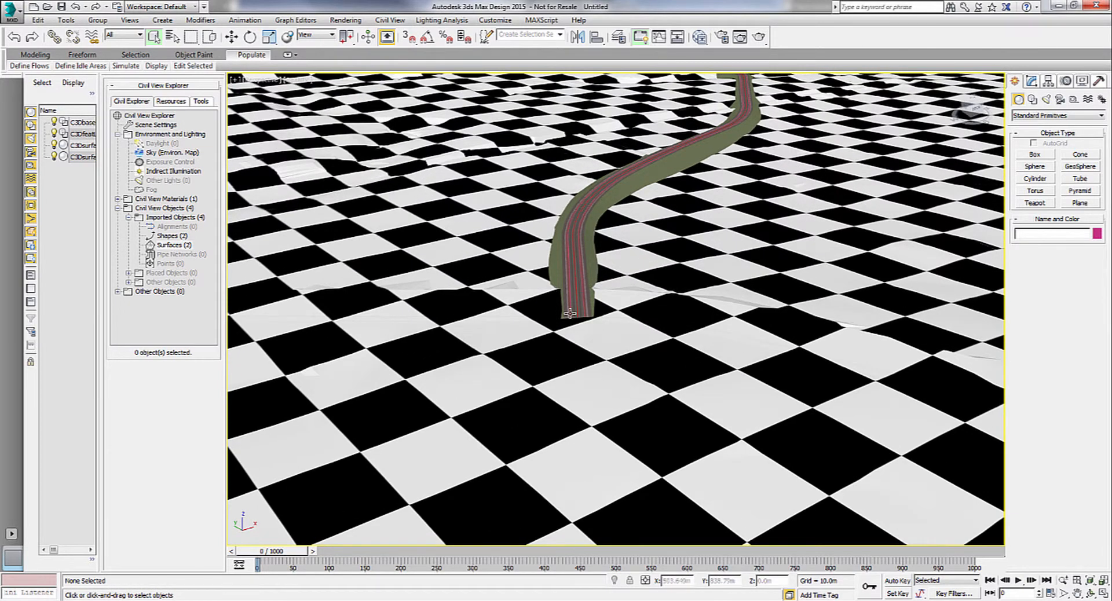
scroll(570, 313, up, 6)
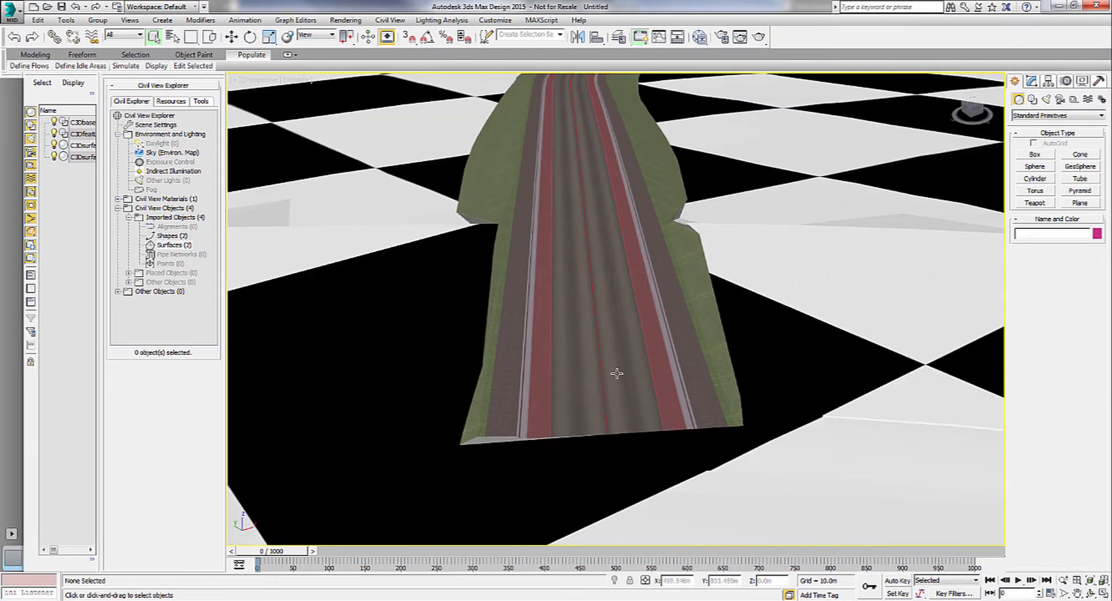
scroll(599, 378, up, 2)
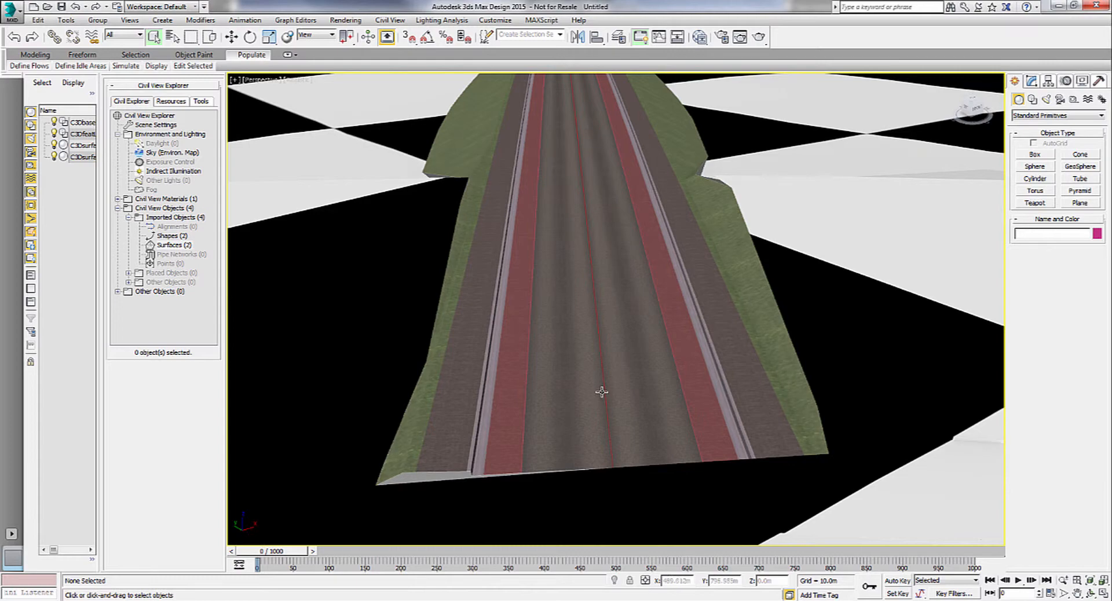
middle_drag(602, 391, 604, 374)
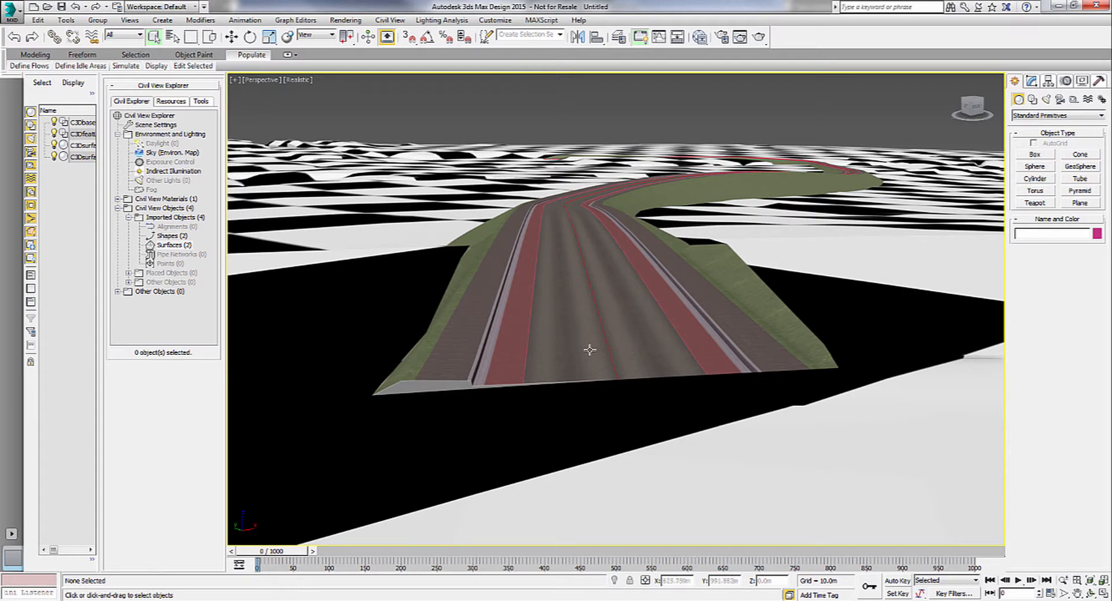
scroll(589, 350, down, 10)
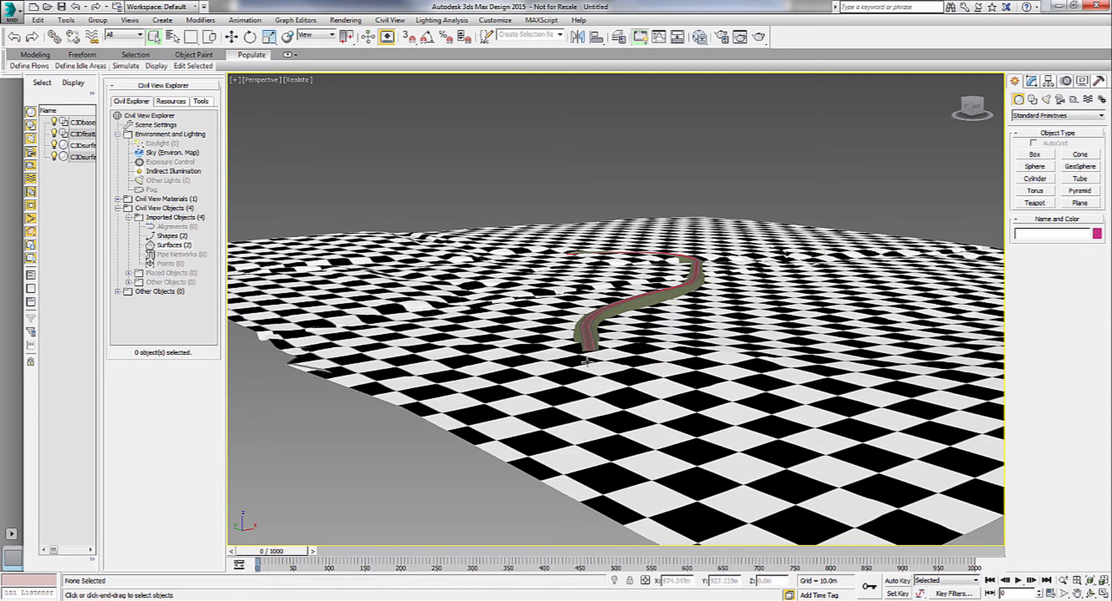
scroll(588, 362, up, 5)
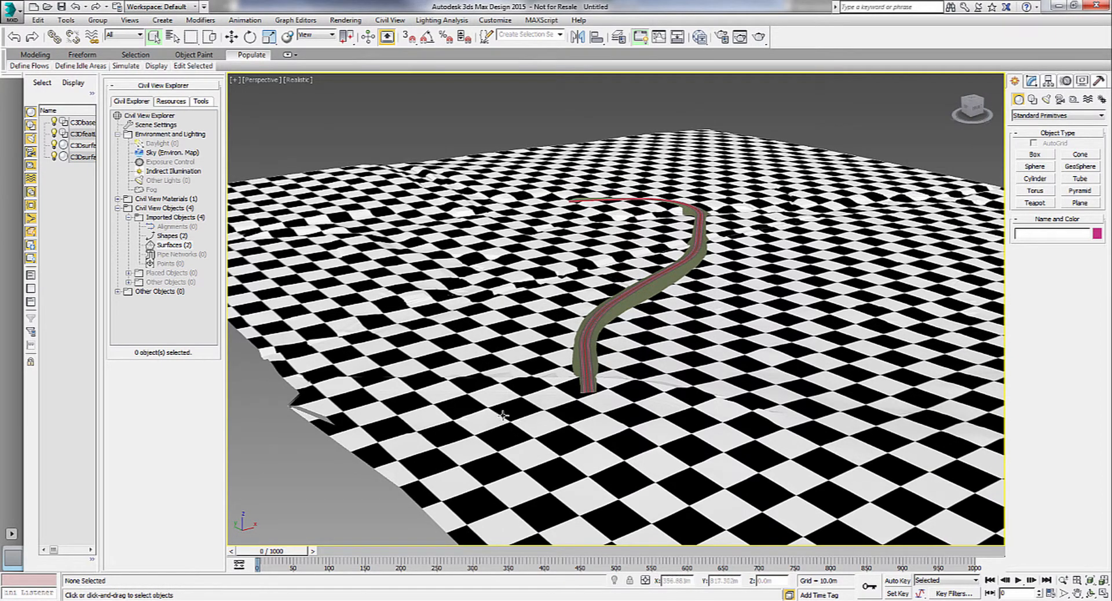
- Drape the JSlocal - Lores JPEG bitmap over the Ground Extg Context surface and deselect the surface
click(506, 405)
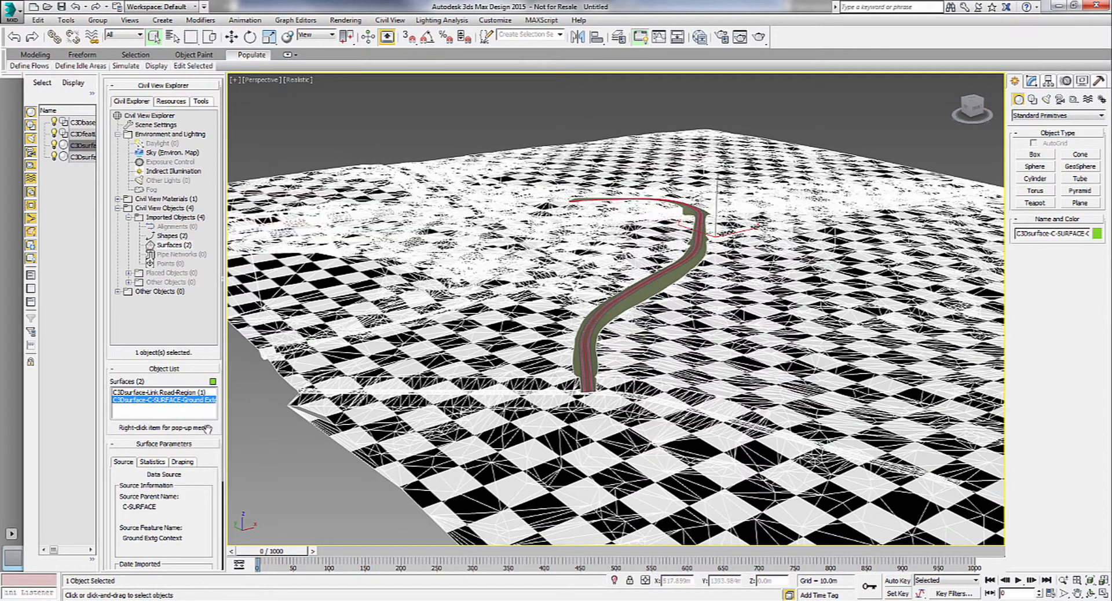
click(183, 462)
click(163, 511)
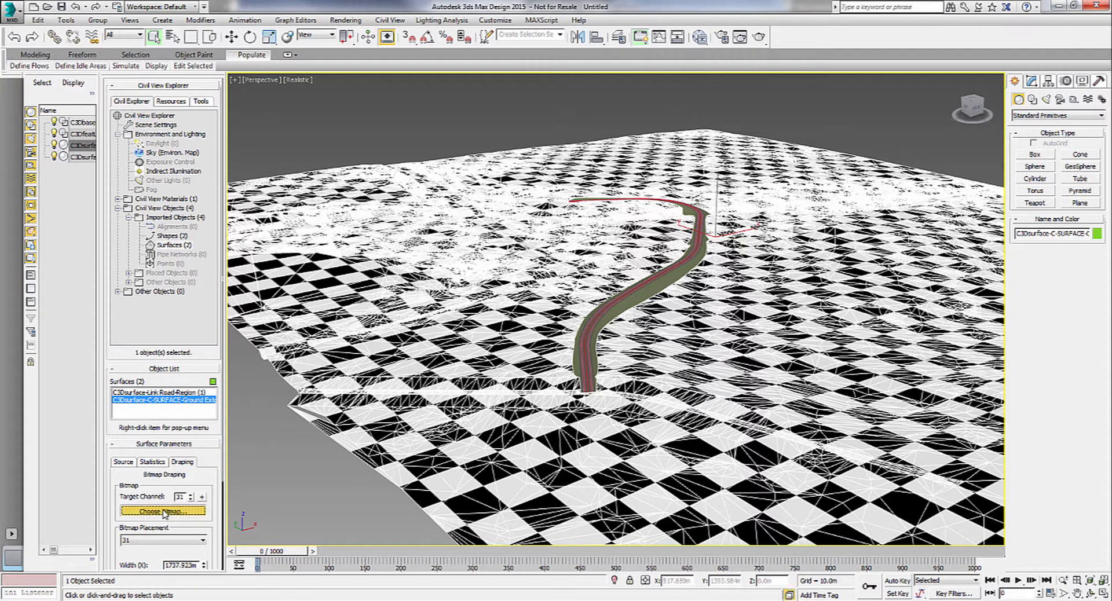
click(504, 105)
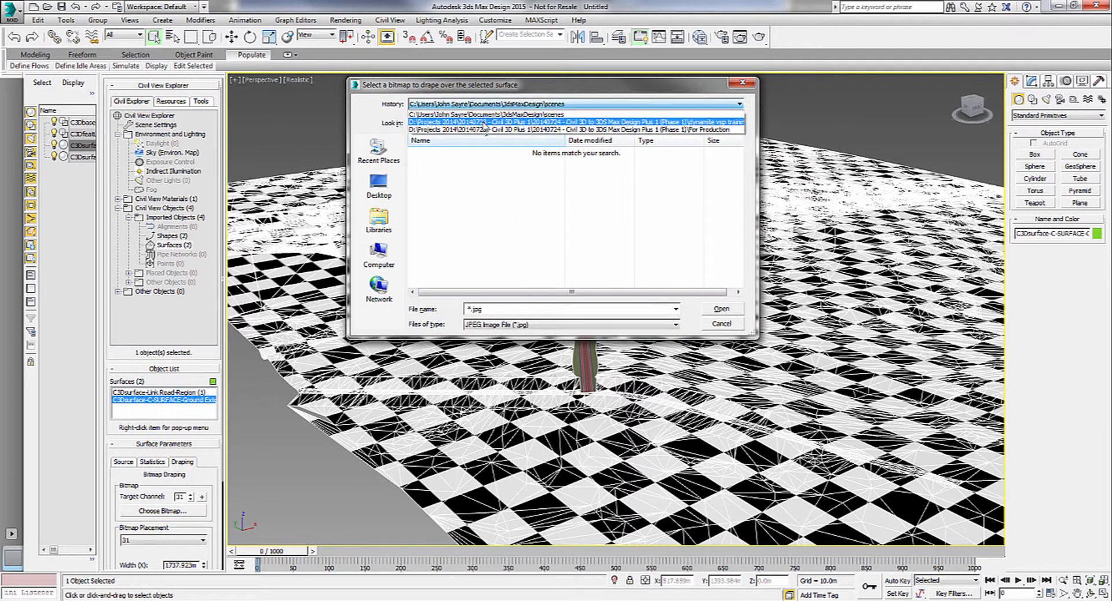
click(498, 114)
click(440, 168)
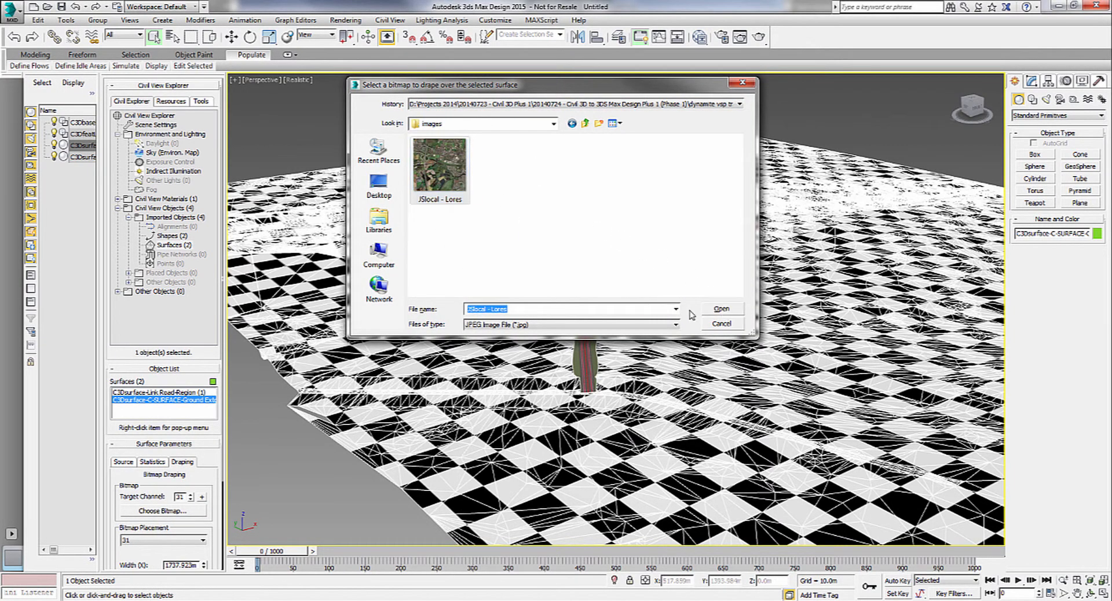
click(721, 308)
click(616, 353)
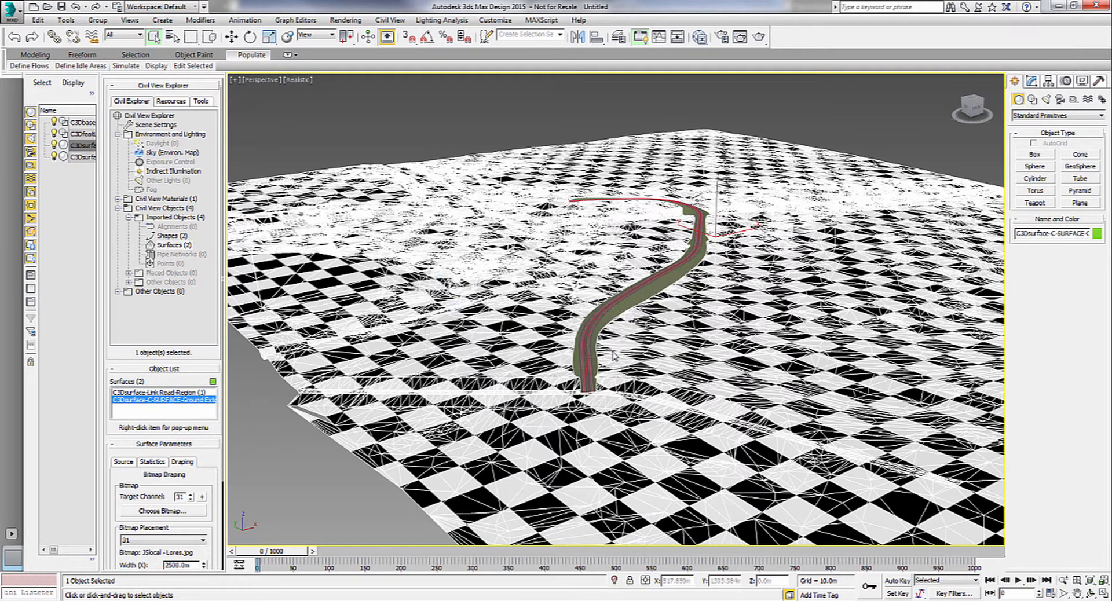
click(430, 136)
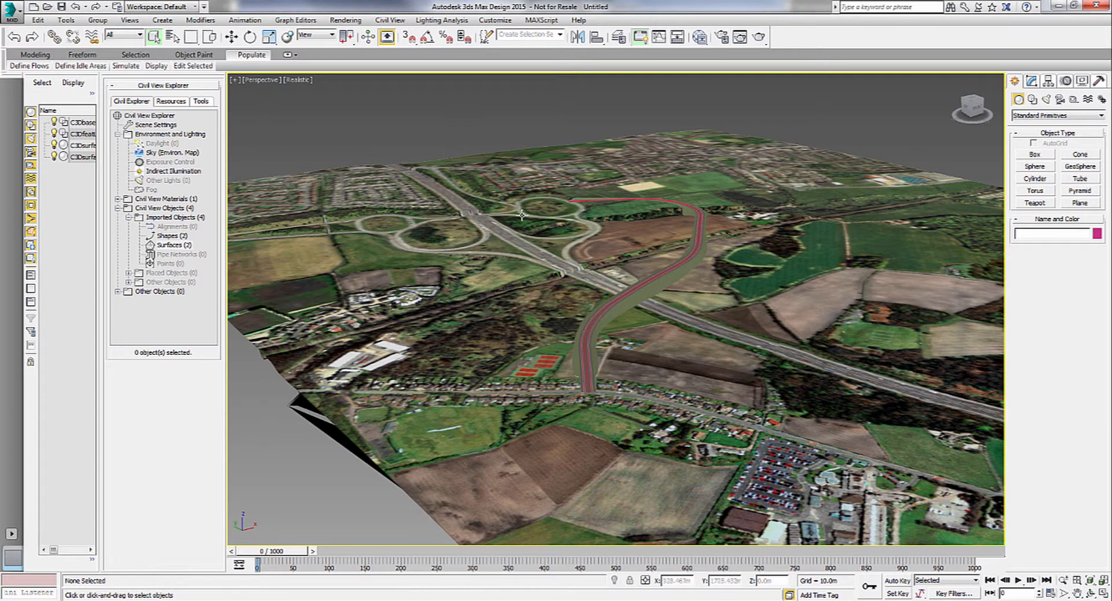
- Create a daylight system, placing its compass and sun in the empty space behind the terrain
scroll(589, 281, down, 10)
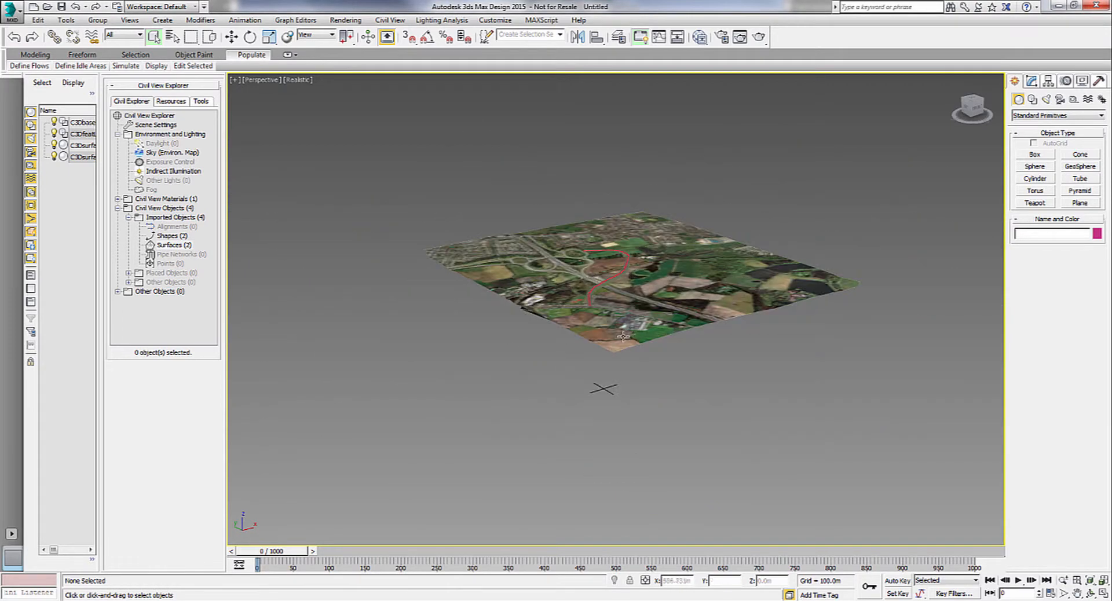
alt+middle_drag(626, 336, 604, 424)
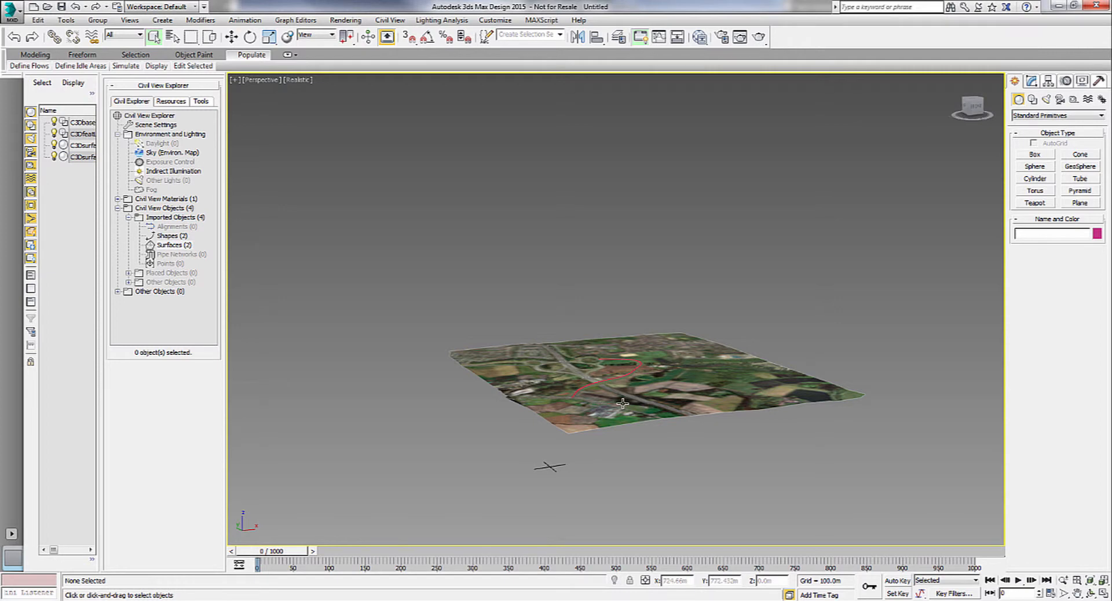
scroll(621, 404, down, 3)
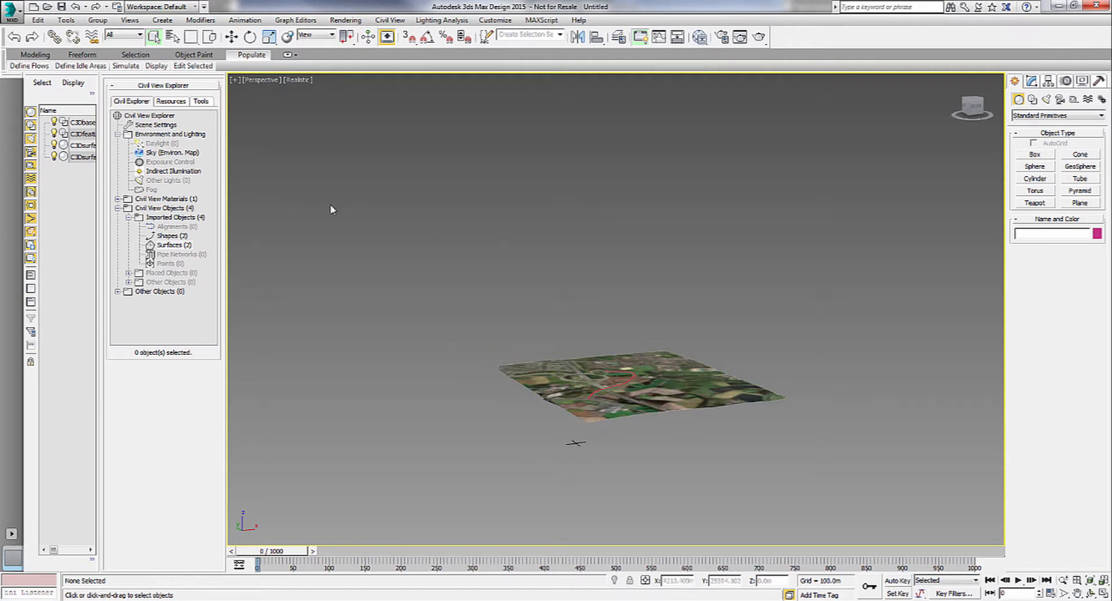
click(161, 143)
right_click(171, 145)
click(197, 152)
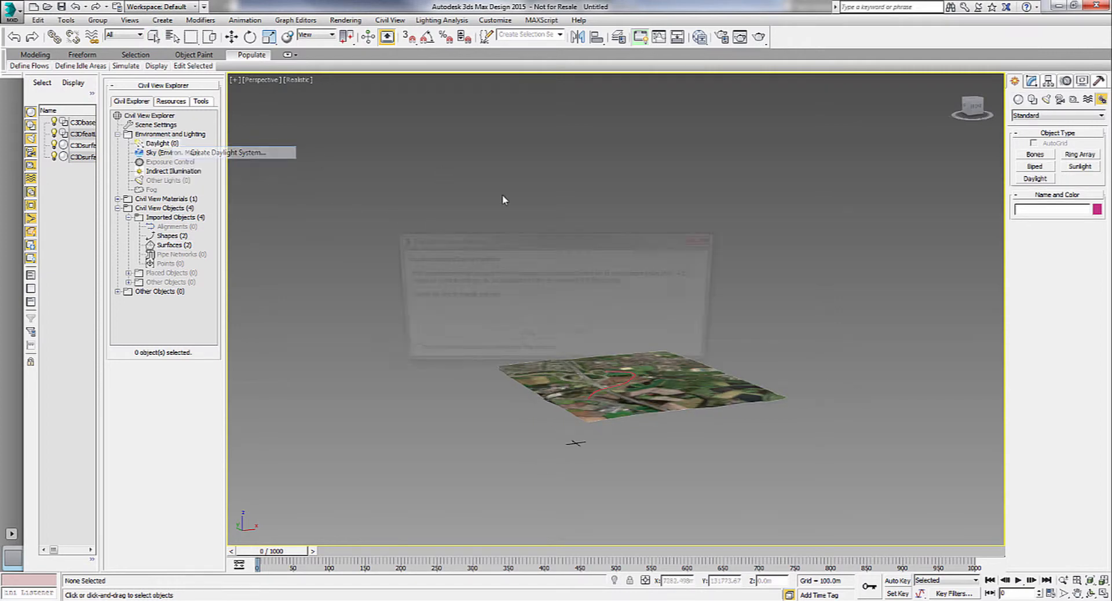
click(522, 336)
drag(597, 265, 602, 264)
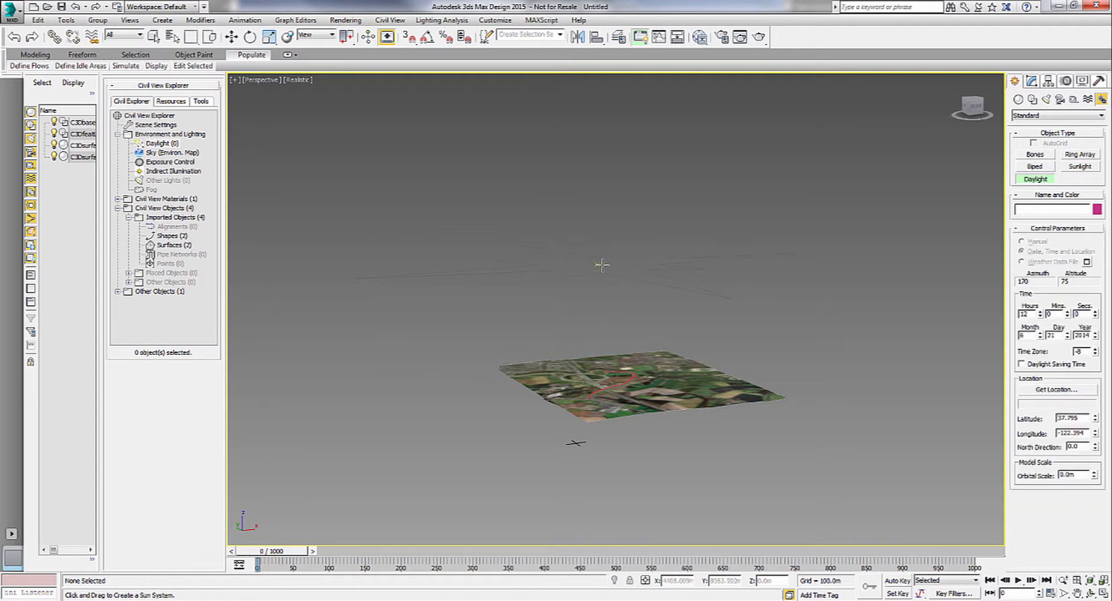
click(600, 206)
right_click(596, 221)
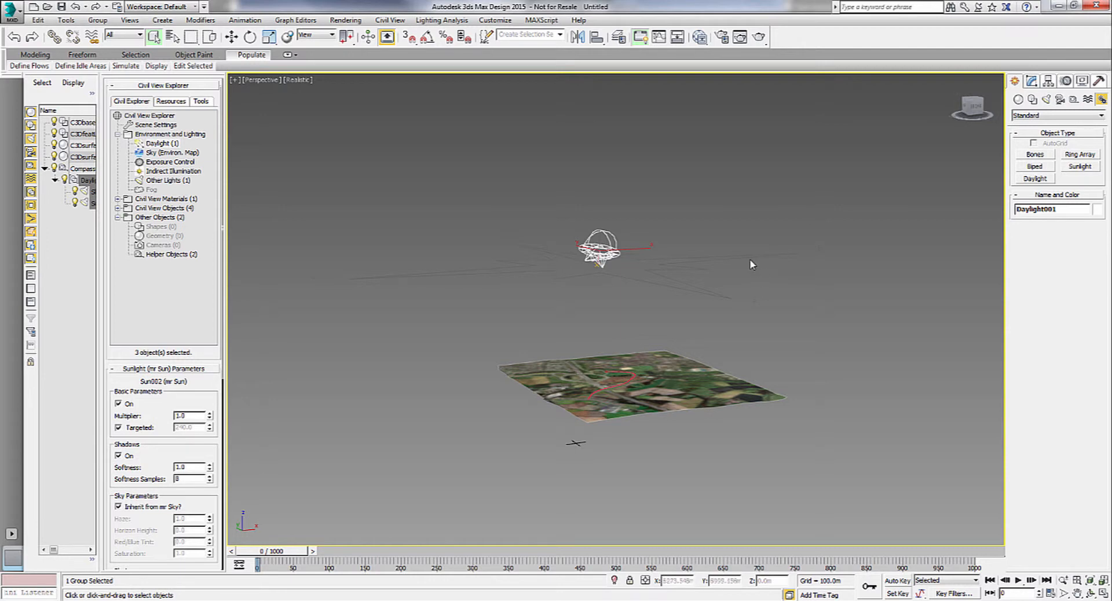
- Move the daylight compass in plan onto the terrain's centre, at about X 893 m, Y 1161 m
click(232, 37)
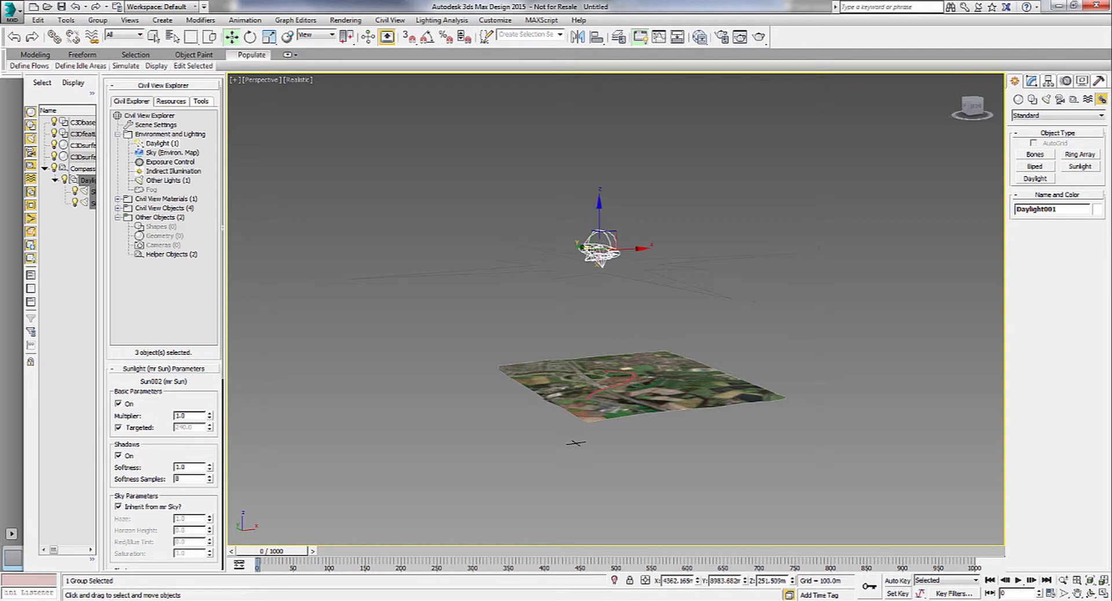
click(541, 269)
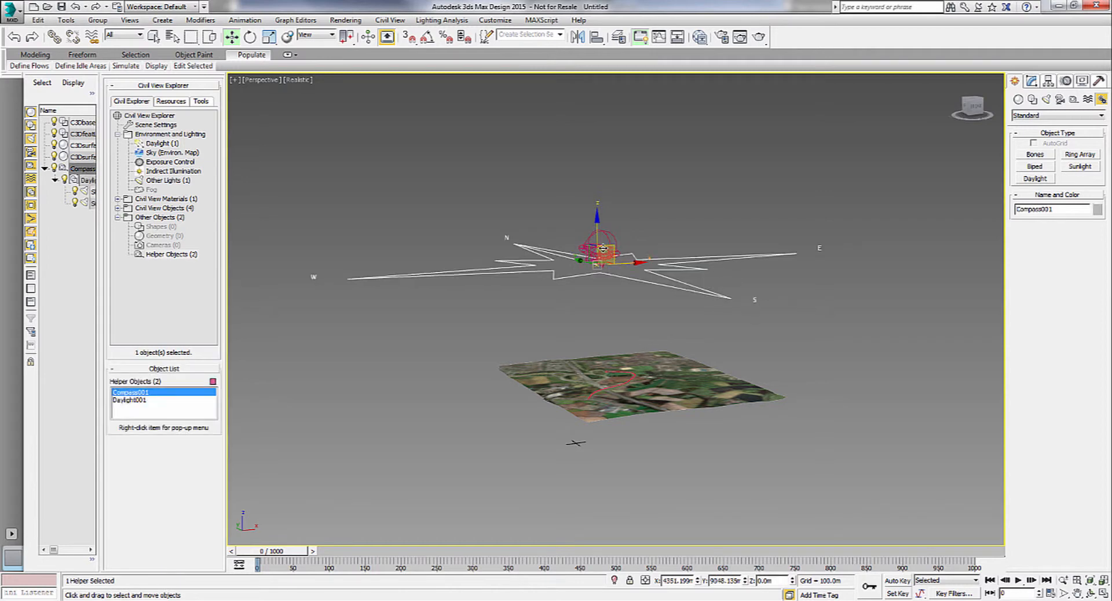
click(975, 102)
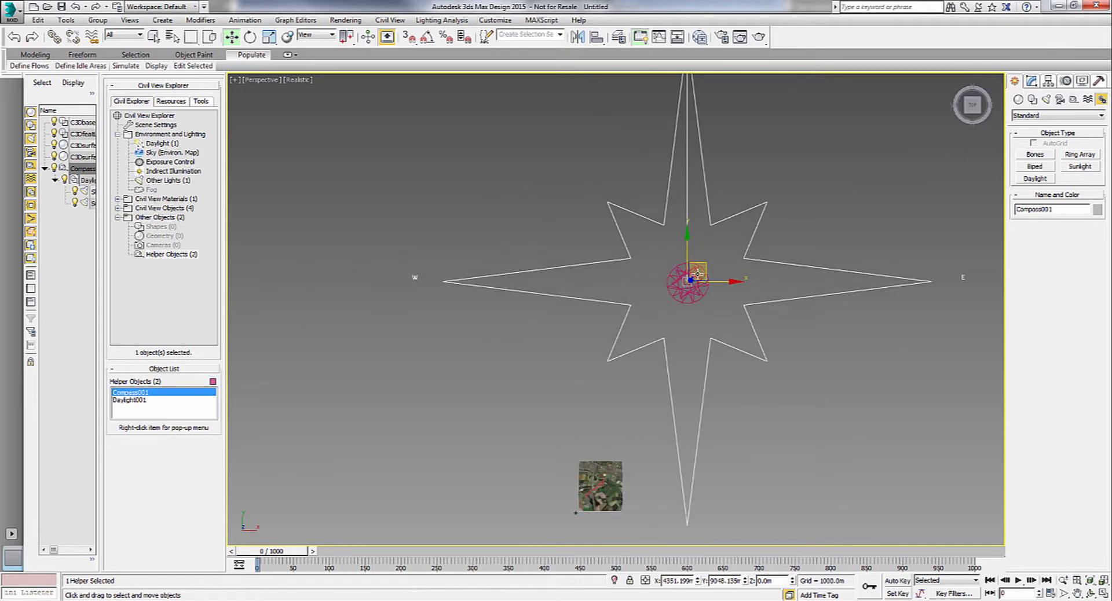
drag(687, 282, 599, 483)
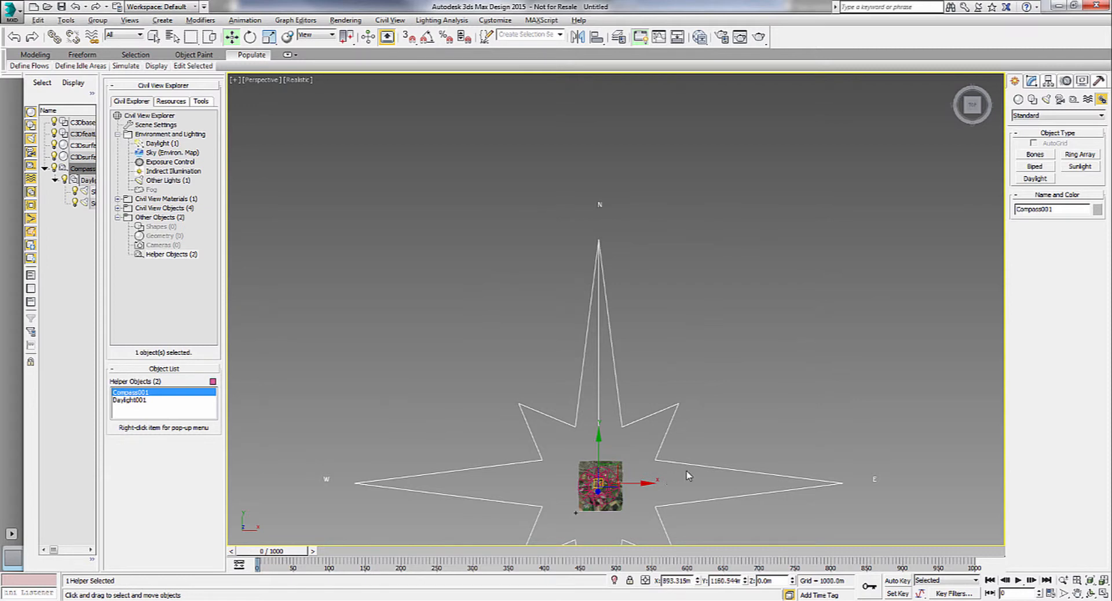
- Raise the daylight compass vertically above the terrain to a height of about 7794 m
alt+middle_drag(688, 476, 721, 325)
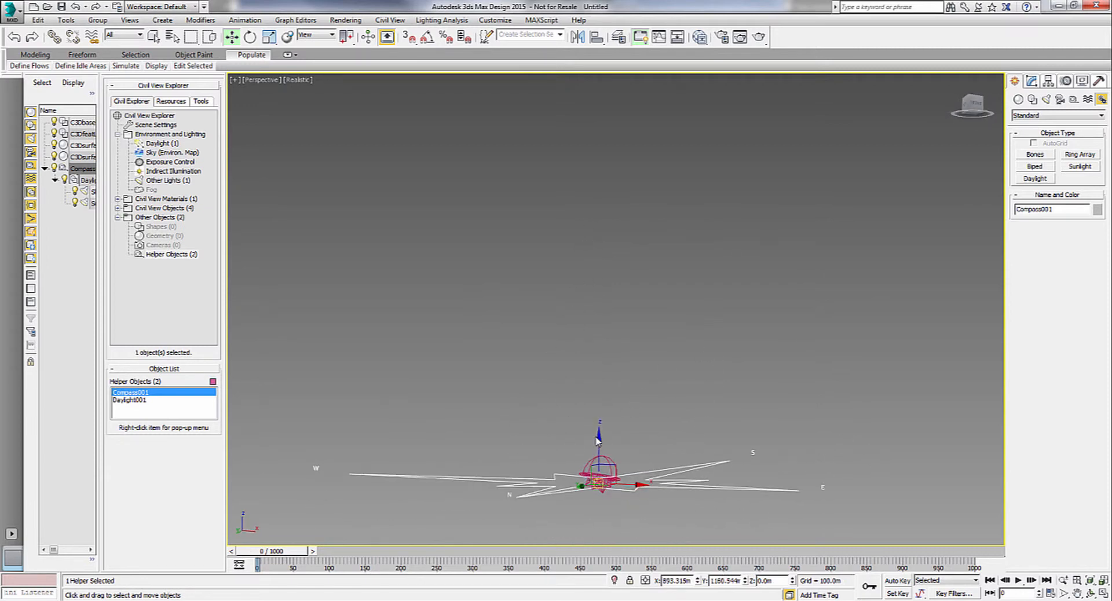
drag(598, 440, 624, 249)
mouse_move(613, 427)
middle_down()
mouse_move(601, 457)
mouse_move(605, 413)
middle_up()
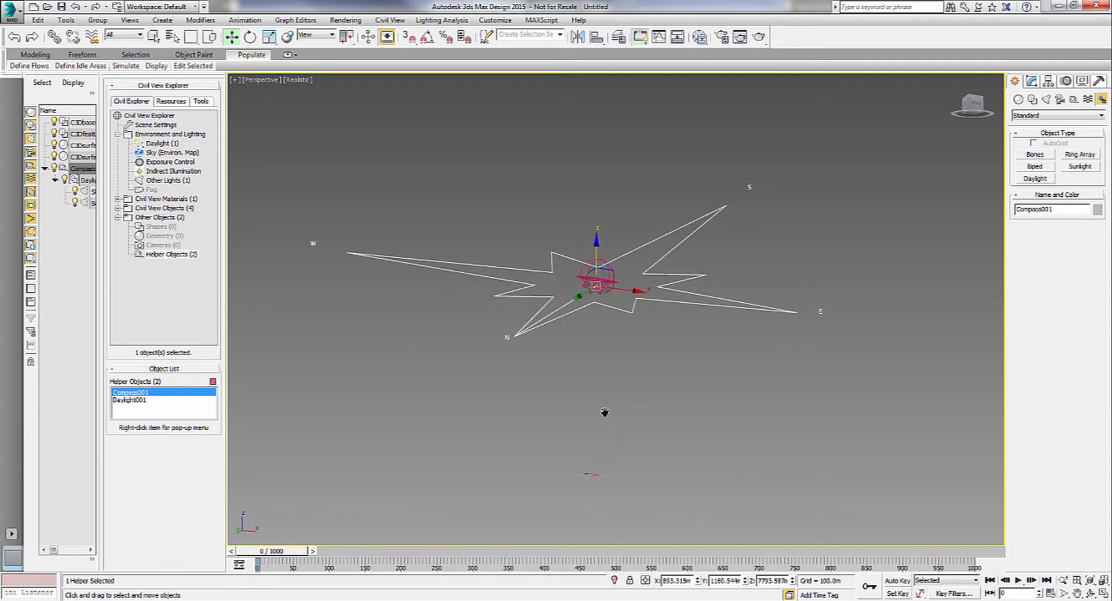
- Deselect the daylight compass and examine the near end of the link road on the draped terrain up close
click(154, 36)
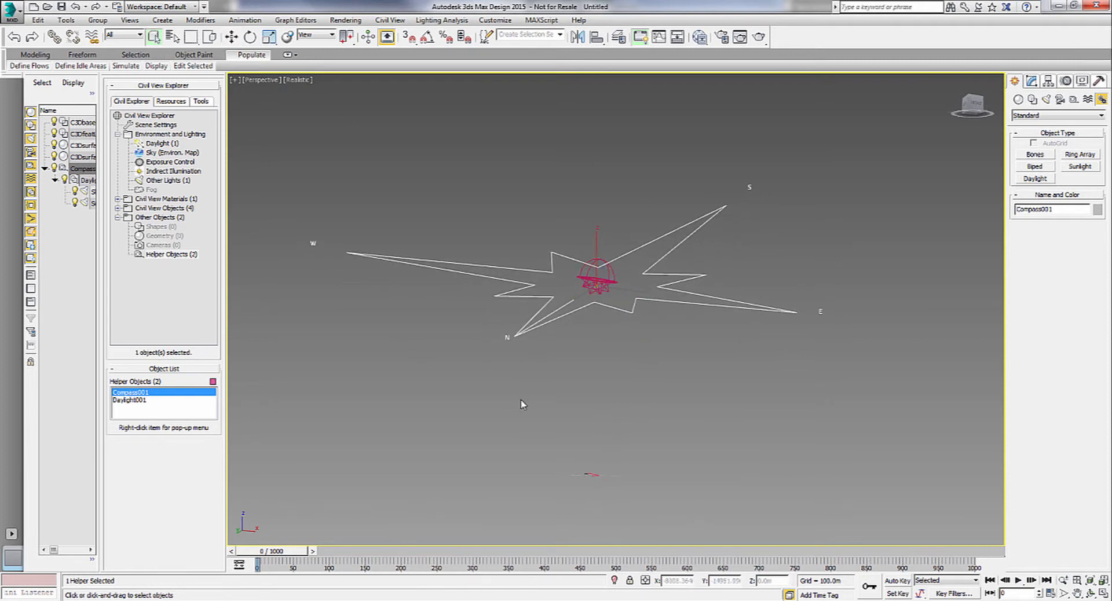
click(486, 420)
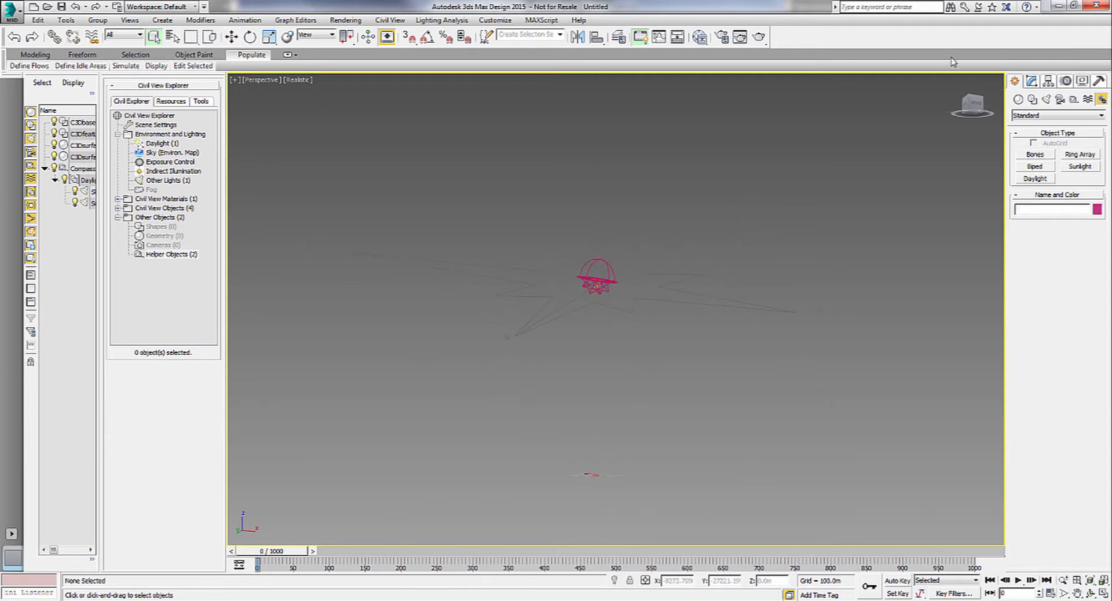
click(954, 81)
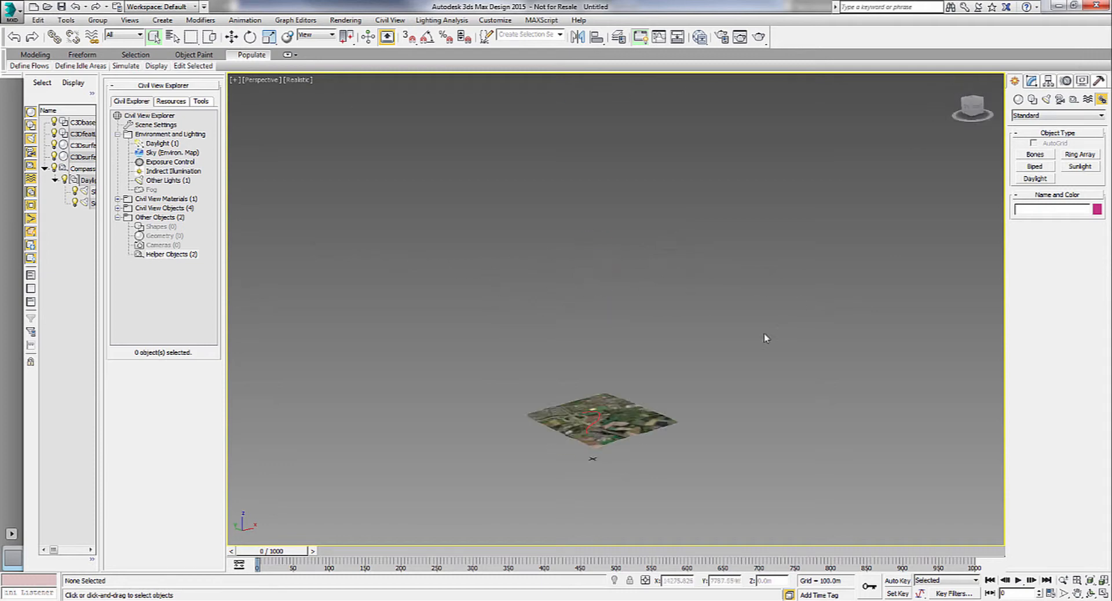
scroll(602, 309, down, 3)
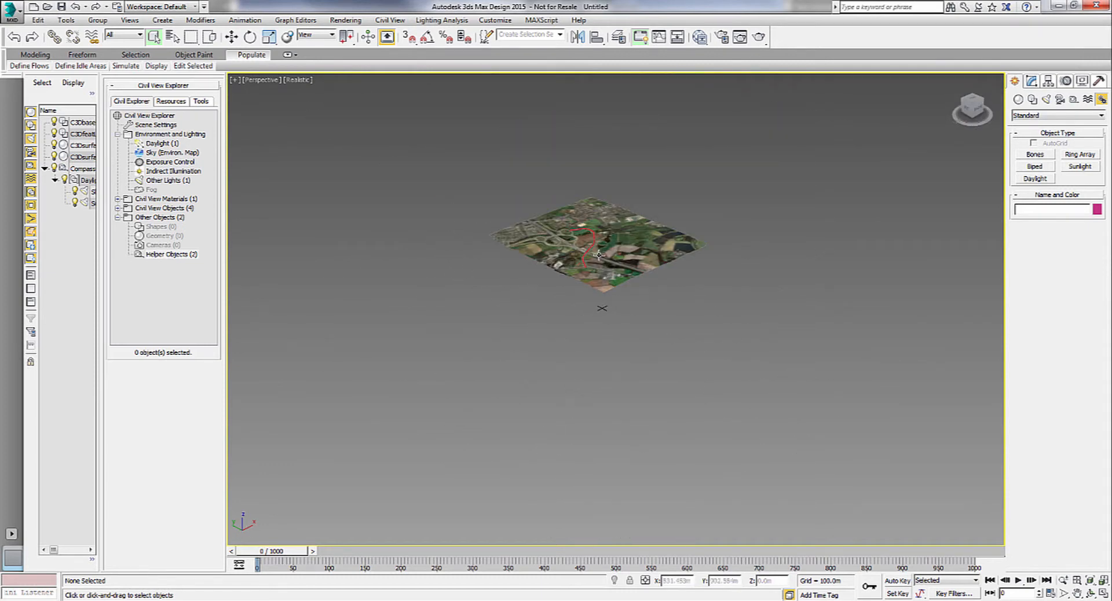
middle_drag(597, 251, 603, 323)
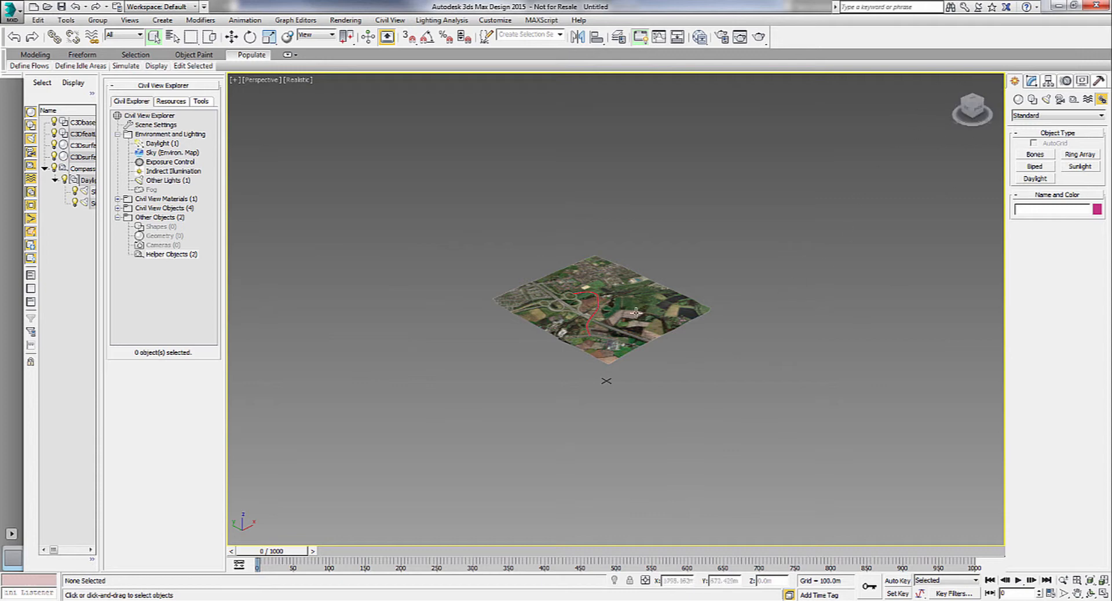
scroll(589, 317, up, 2)
scroll(589, 317, up, 6)
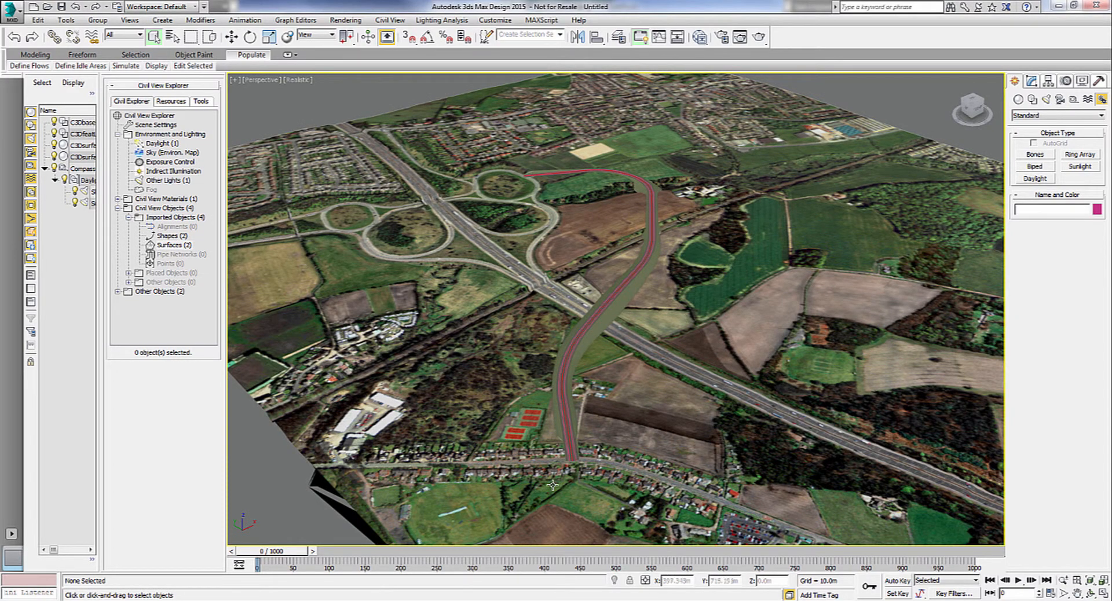
click(552, 485)
click(294, 524)
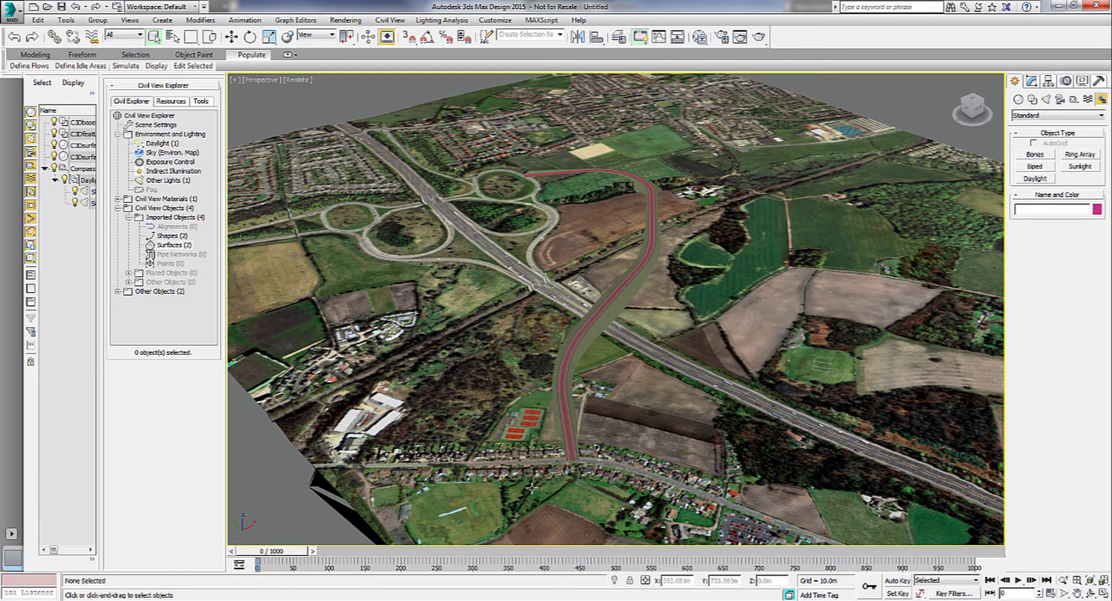
scroll(599, 449, up, 10)
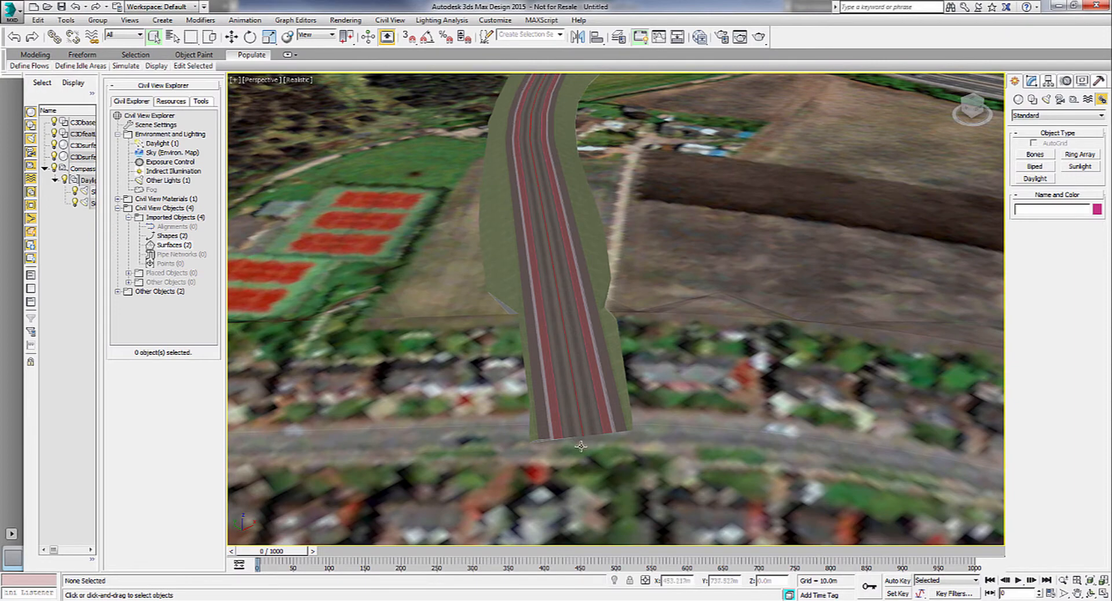
alt+middle_drag(577, 446, 577, 422)
scroll(564, 385, up, 4)
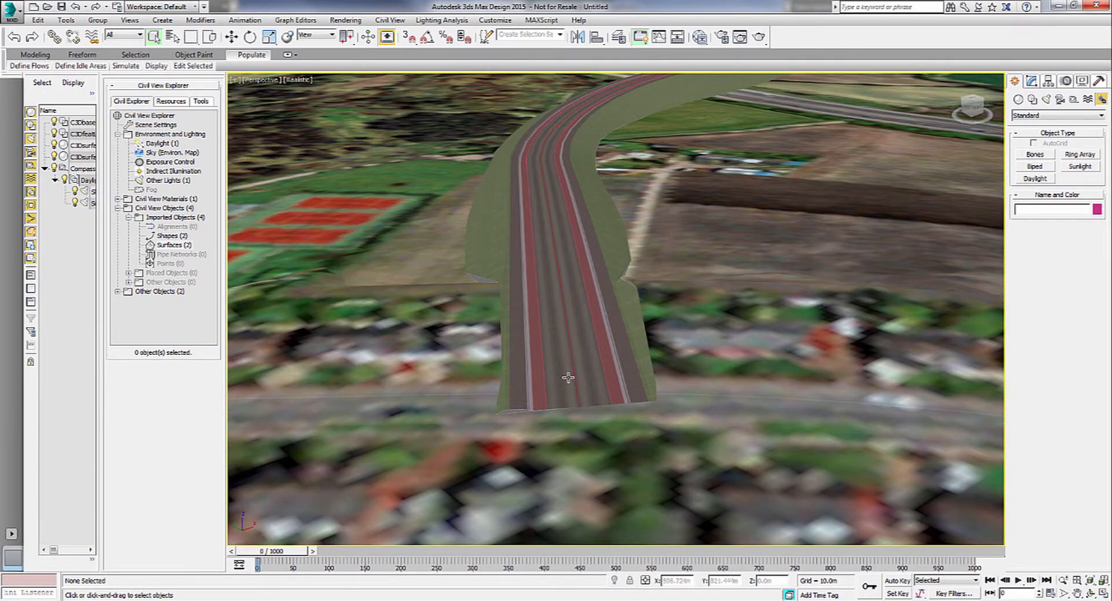
- Start an object placement style with a 035mm Lens camera, using the Link Road centreline baseline as its parent shape
click(387, 20)
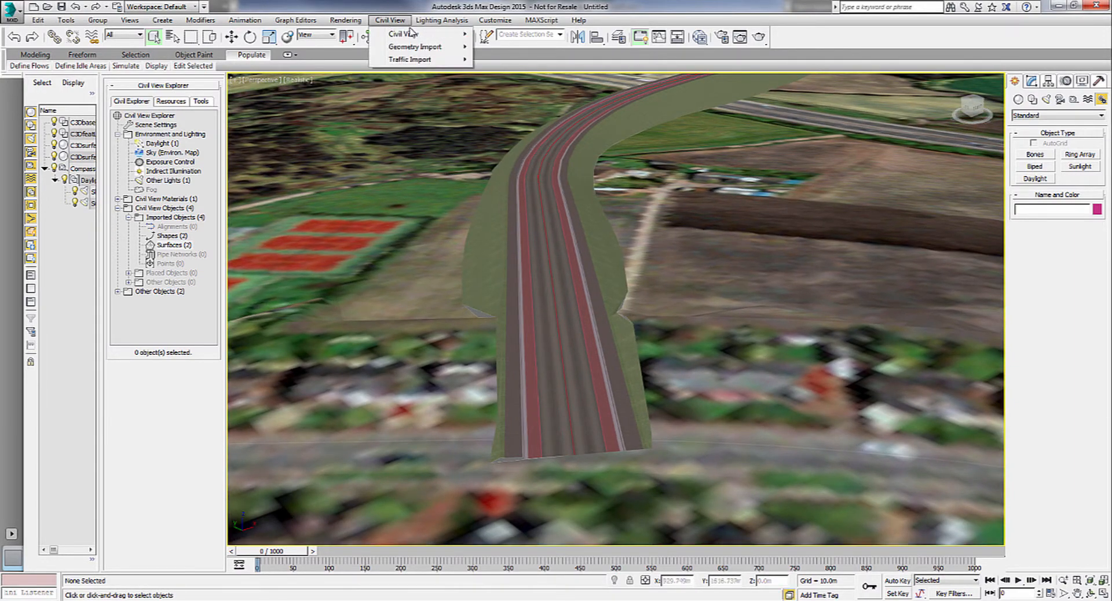
mouse_move(411, 35)
click(495, 48)
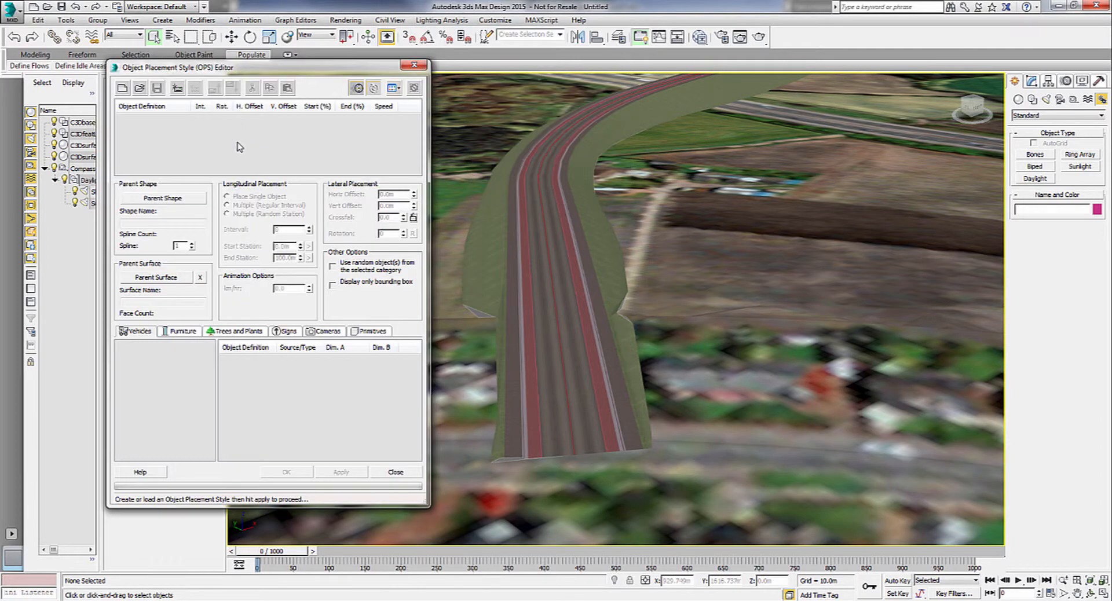
click(178, 87)
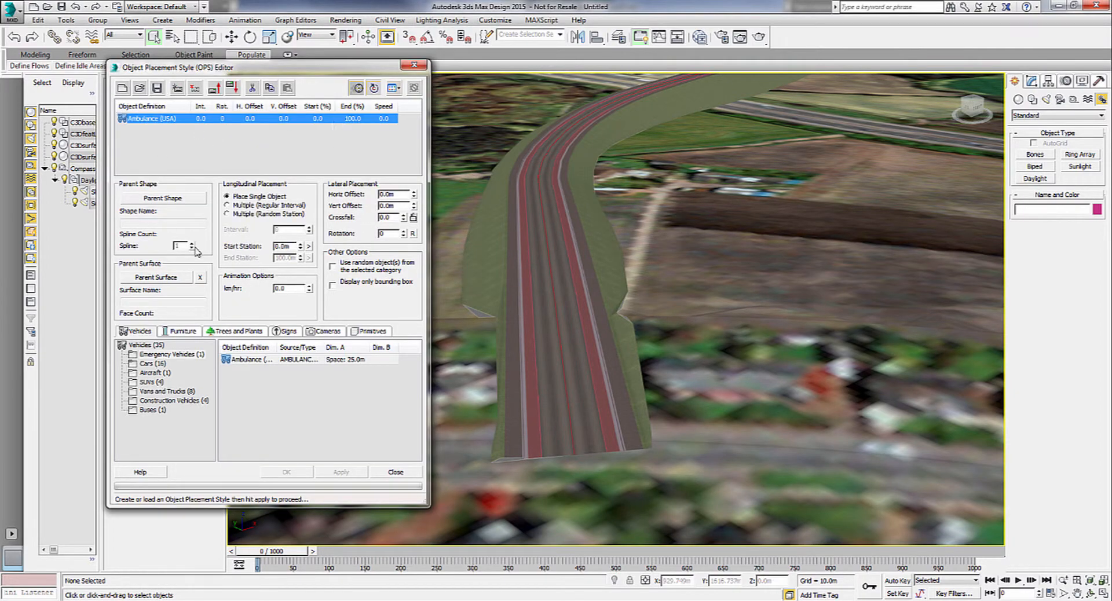
click(326, 332)
click(249, 399)
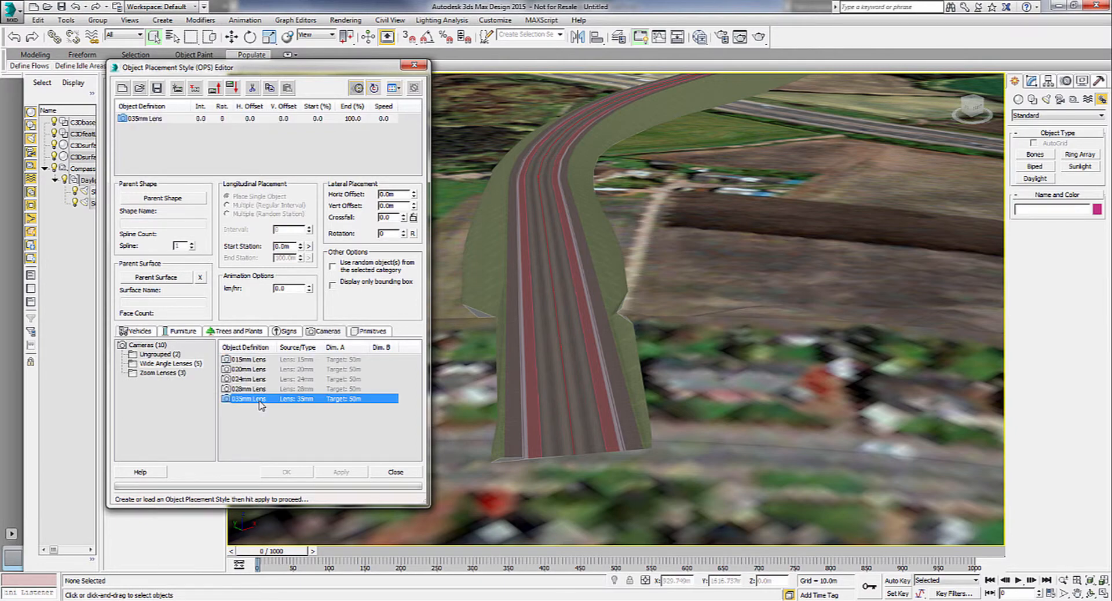
click(155, 198)
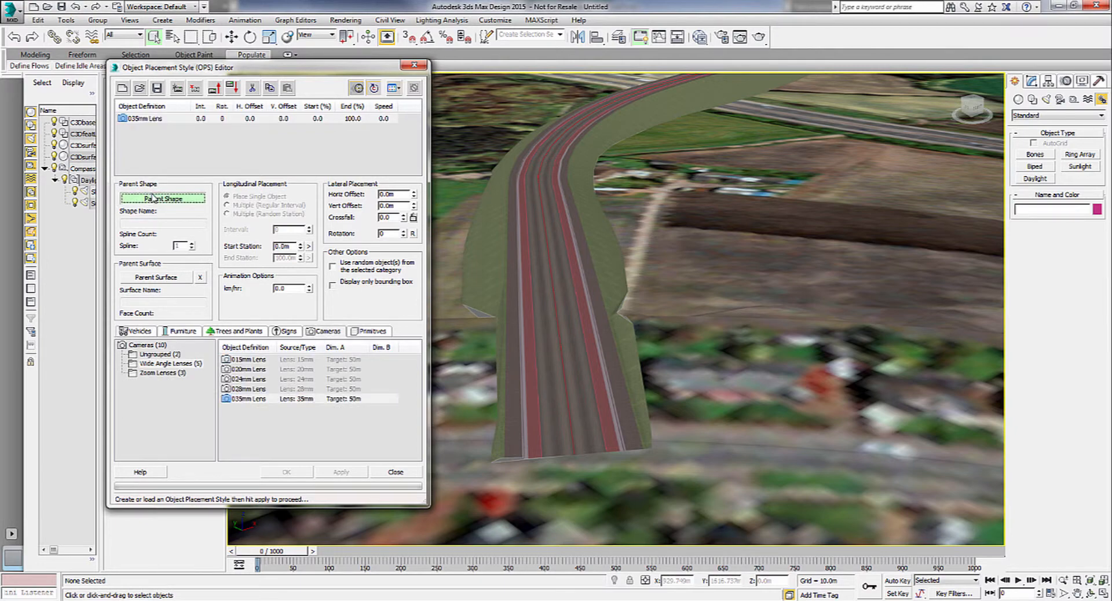
click(562, 387)
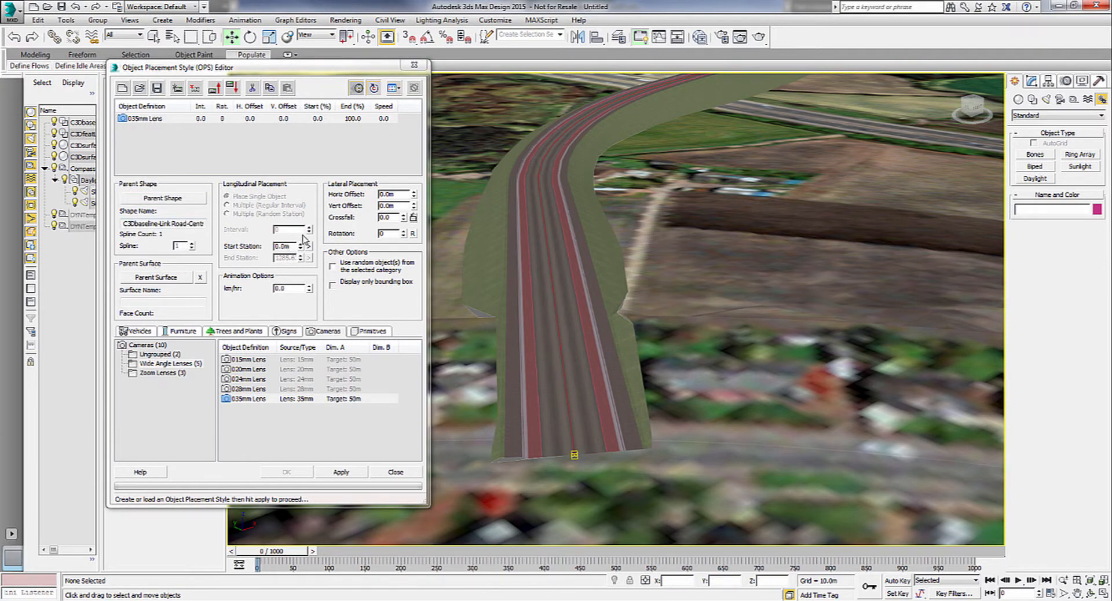
- Place the camera at 60 km/h with 2 m horizontal and vertical offsets, extending the scene animation to fit the full run
double_click(272, 289)
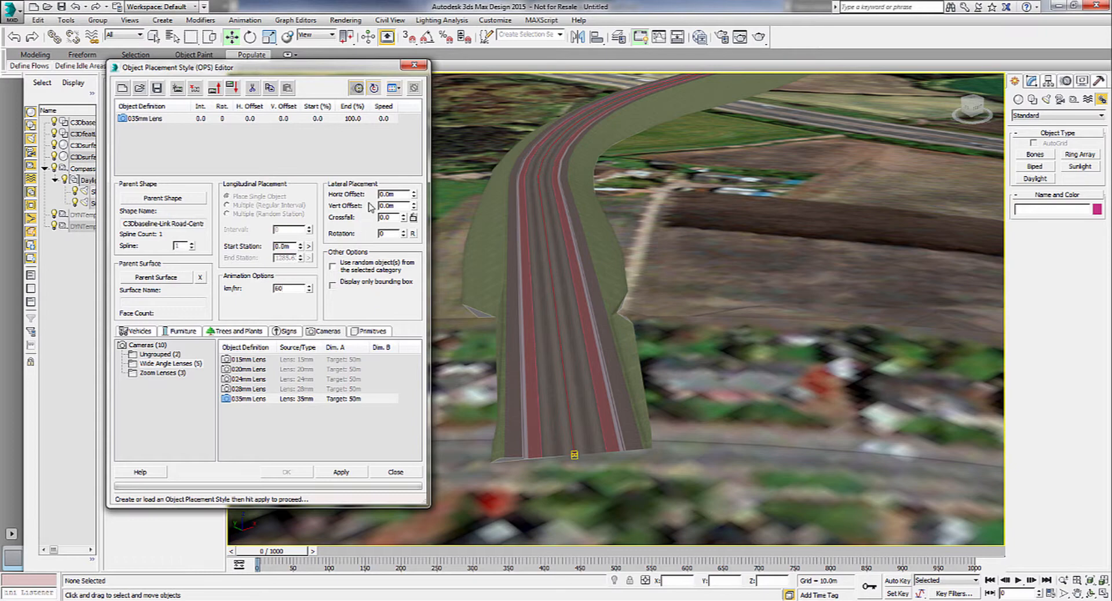
click(403, 194)
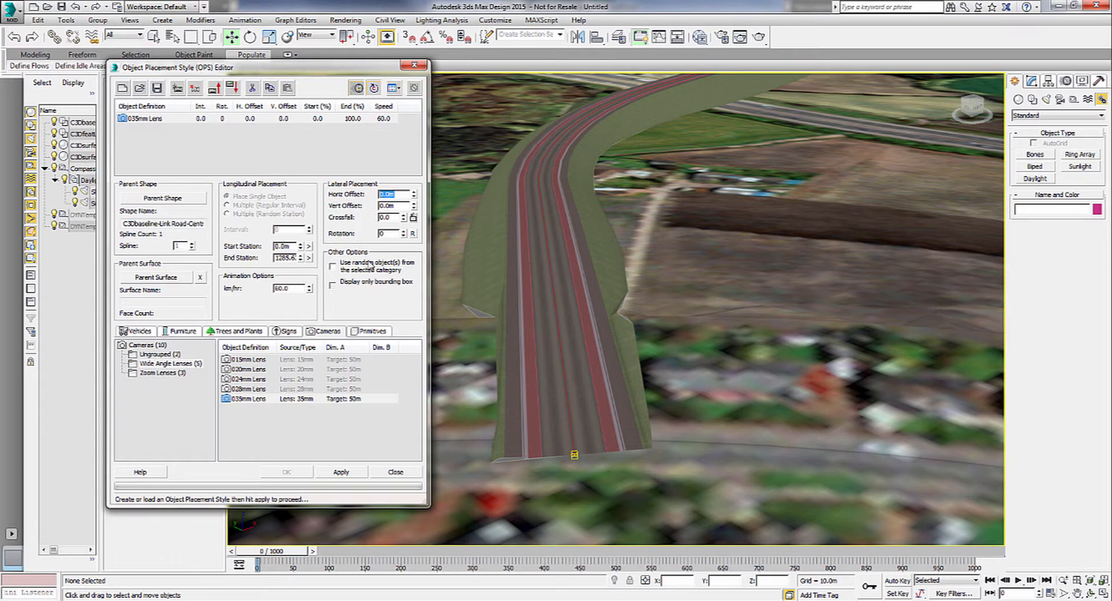
text(2)
click(399, 206)
text(2)
click(342, 472)
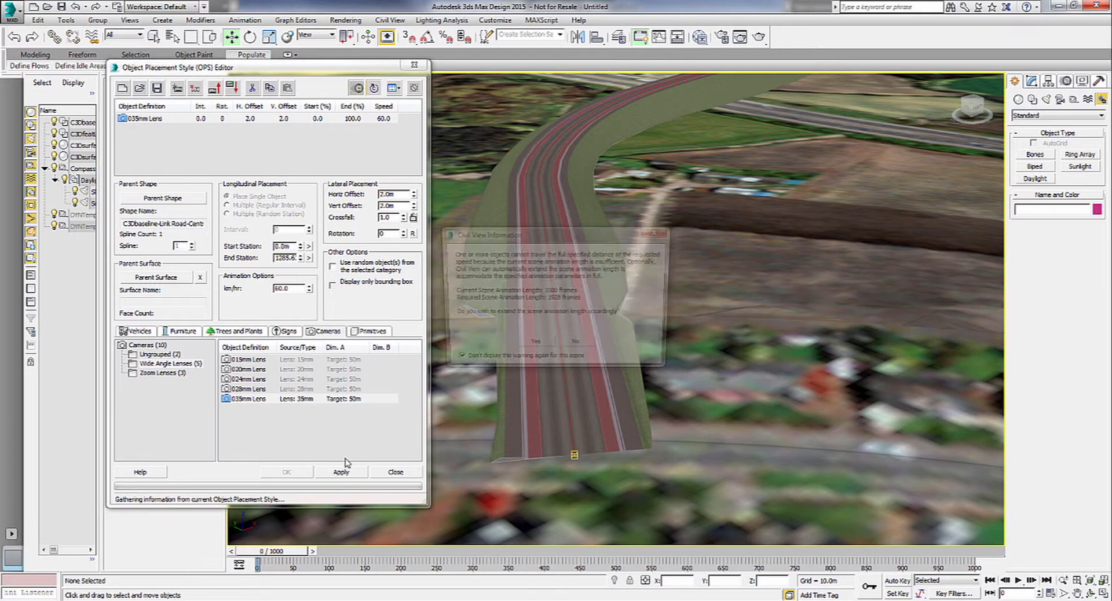
click(529, 349)
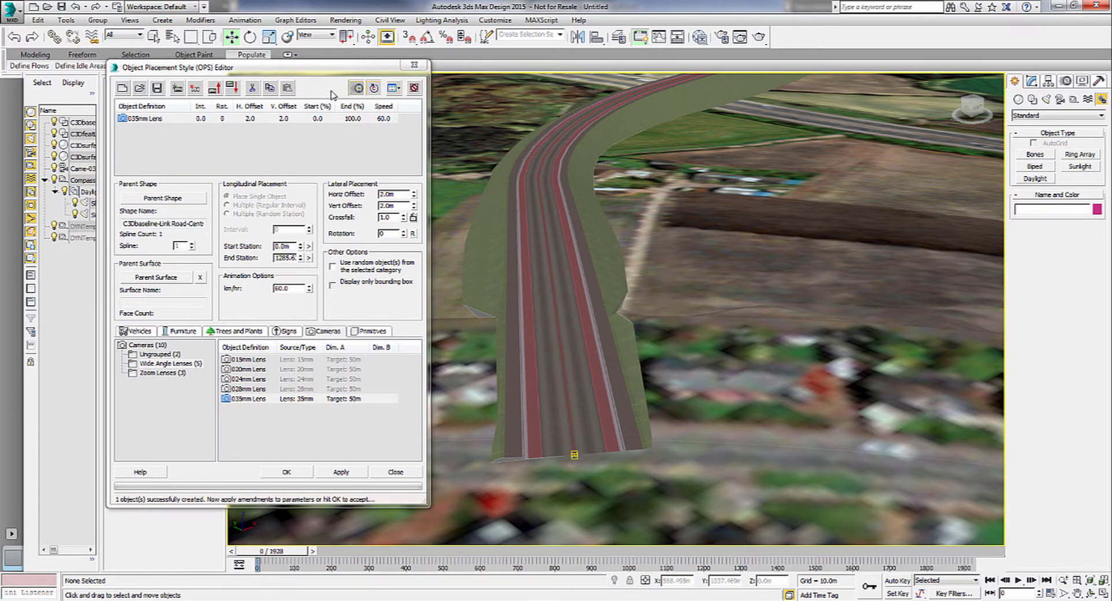
- Switch the perspective viewport to the new Came-035mm Lens-001 camera, keeping the placement editor out of the way
drag(326, 68, 226, 189)
click(275, 84)
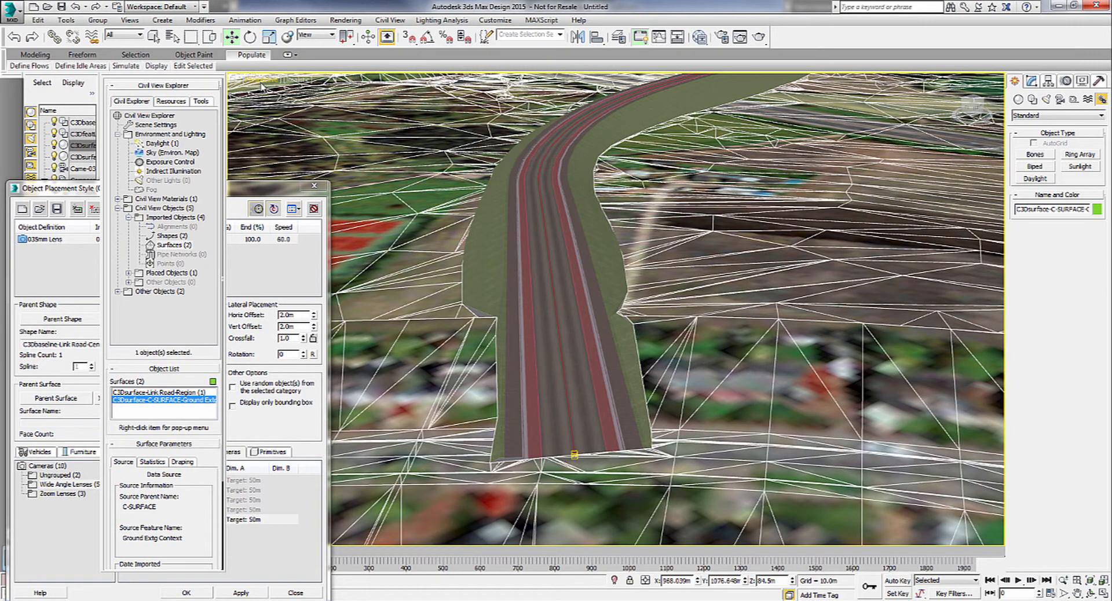
click(262, 85)
mouse_move(295, 88)
click(472, 93)
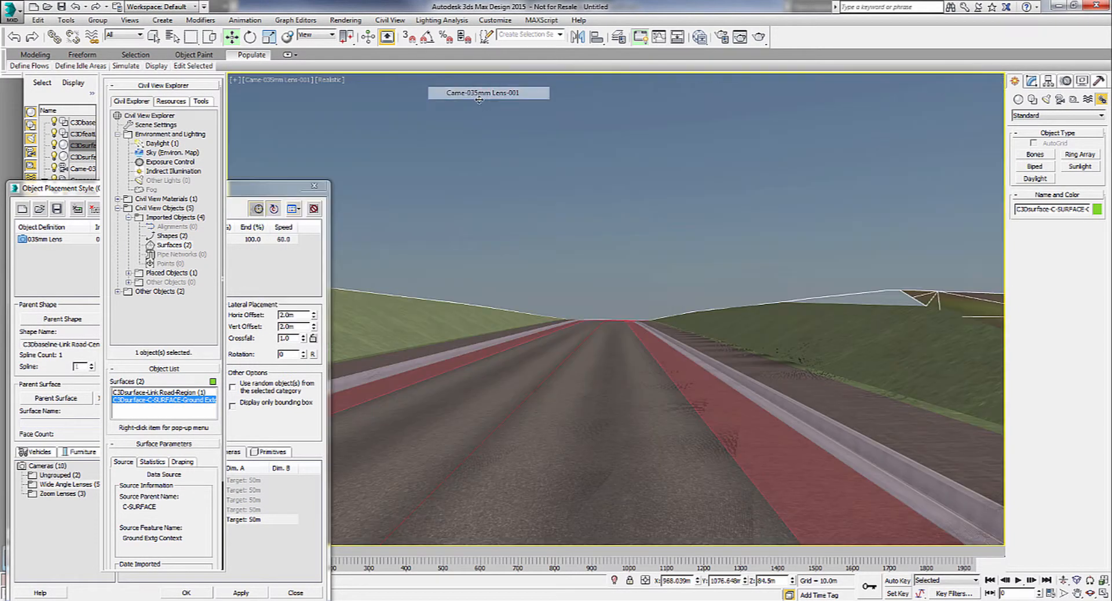
- Deselect the ground surface and preview the camera's drive along the road, stopping at frame 109
click(593, 267)
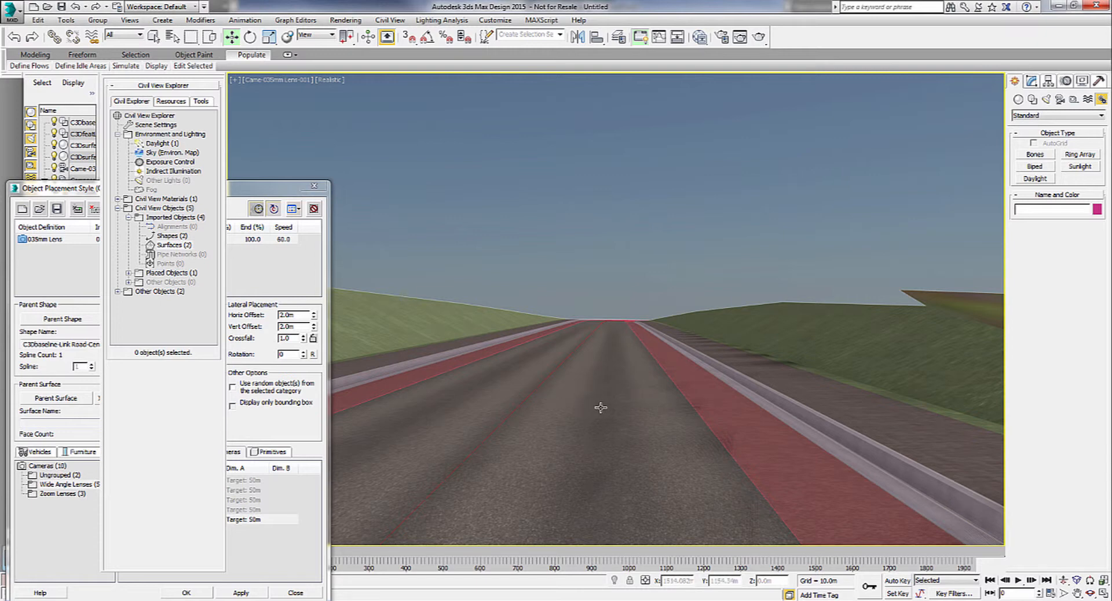
click(1019, 581)
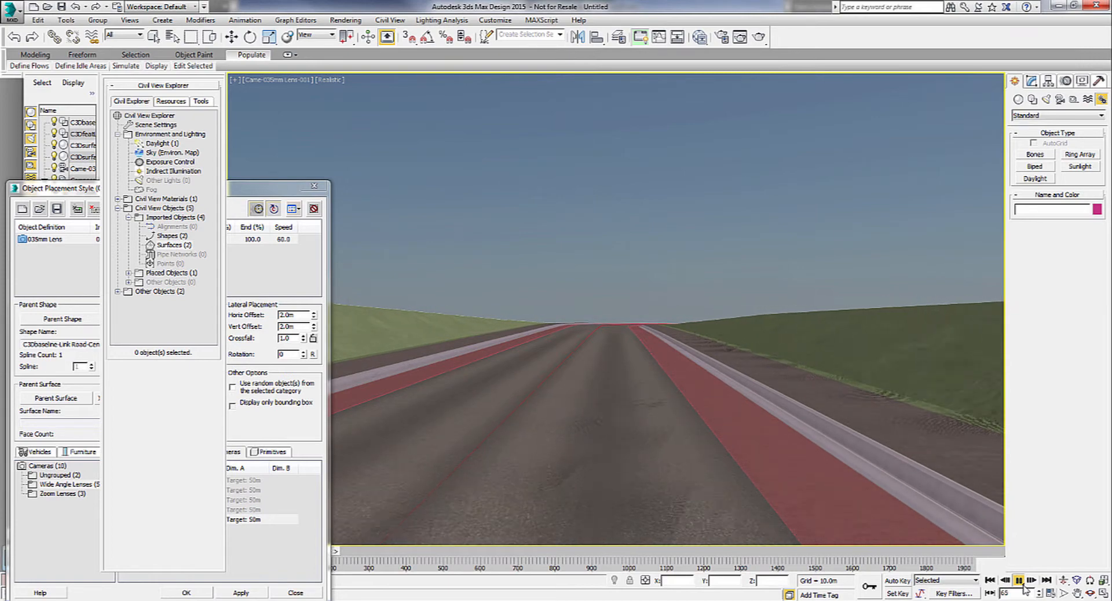
click(1019, 581)
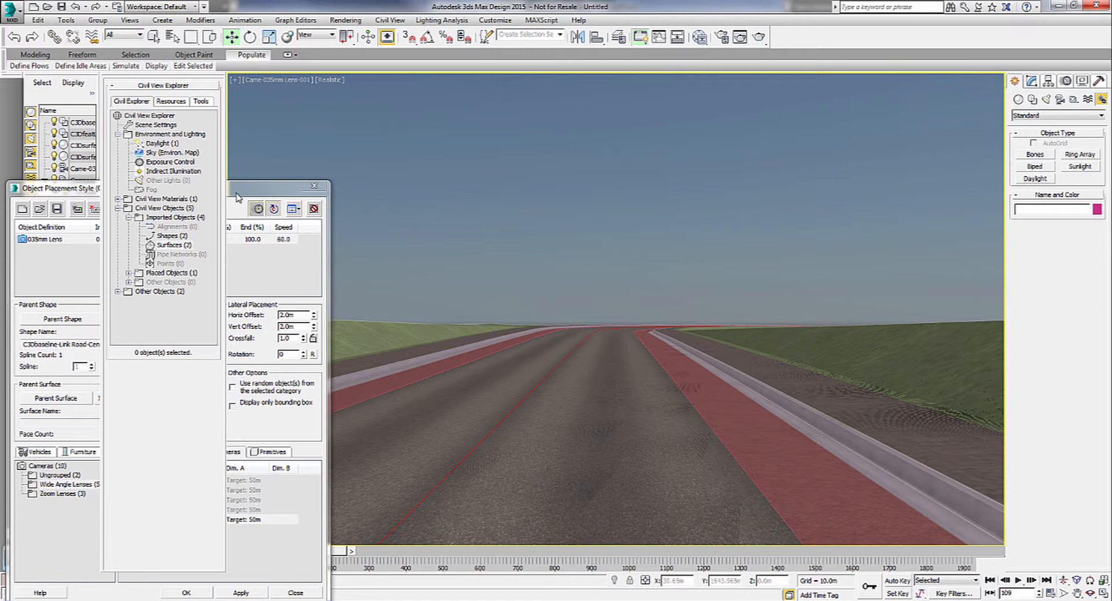
- Raise the road camera's vertical offset to 3 m, apply it and return the viewport to the Came-035mm Lens-001 view
drag(278, 193, 431, 106)
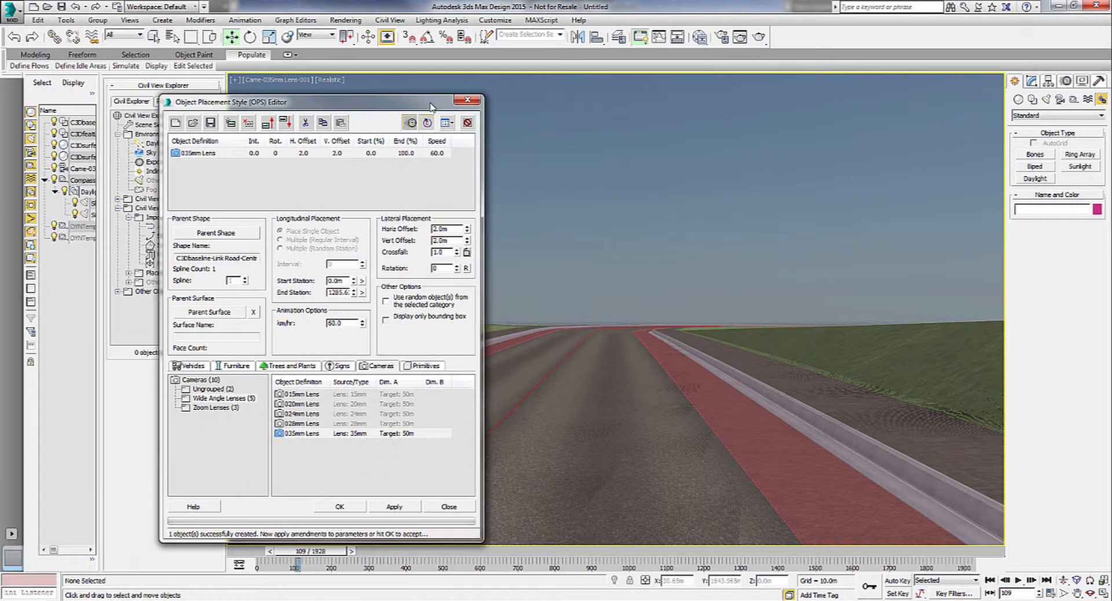
double_click(448, 240)
click(395, 507)
click(265, 80)
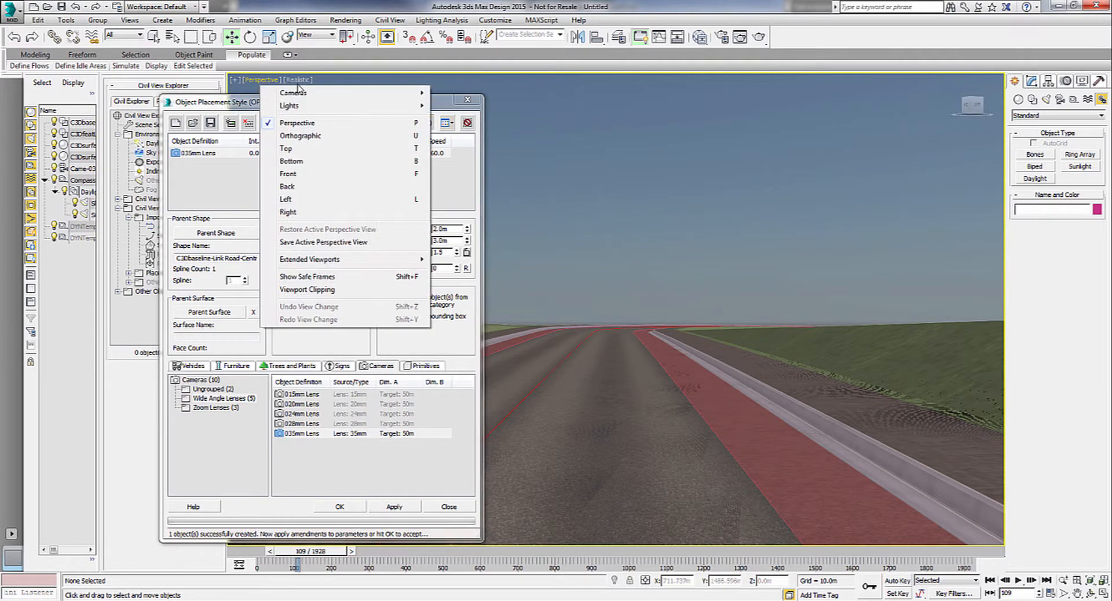
mouse_move(301, 92)
click(469, 94)
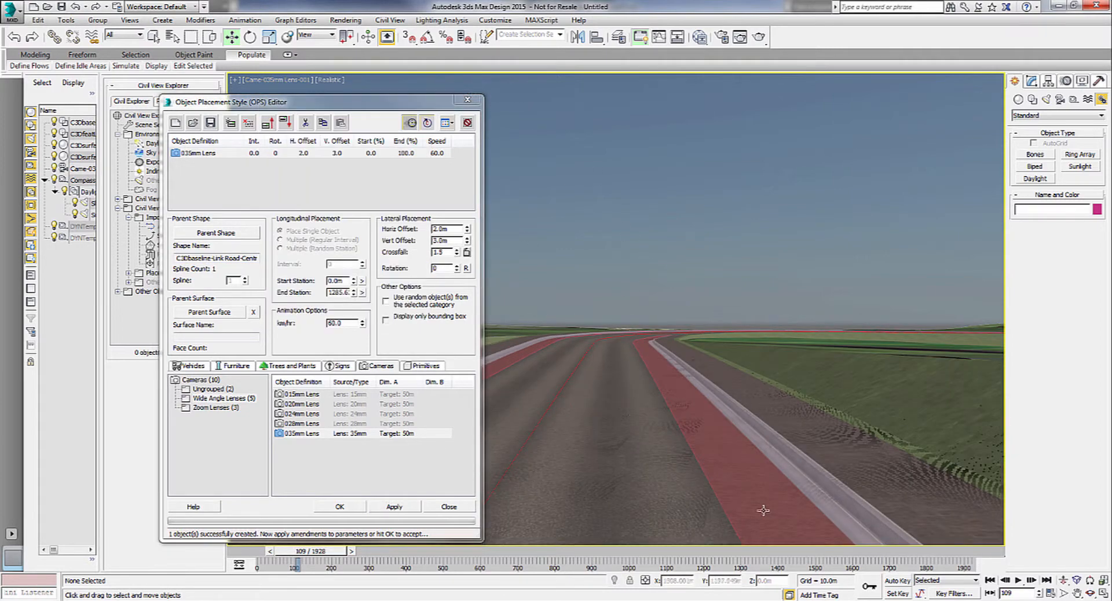
- Rewind the animation to frame 0 and accept the camera placement without saving the object placement style
drag(289, 558, 255, 558)
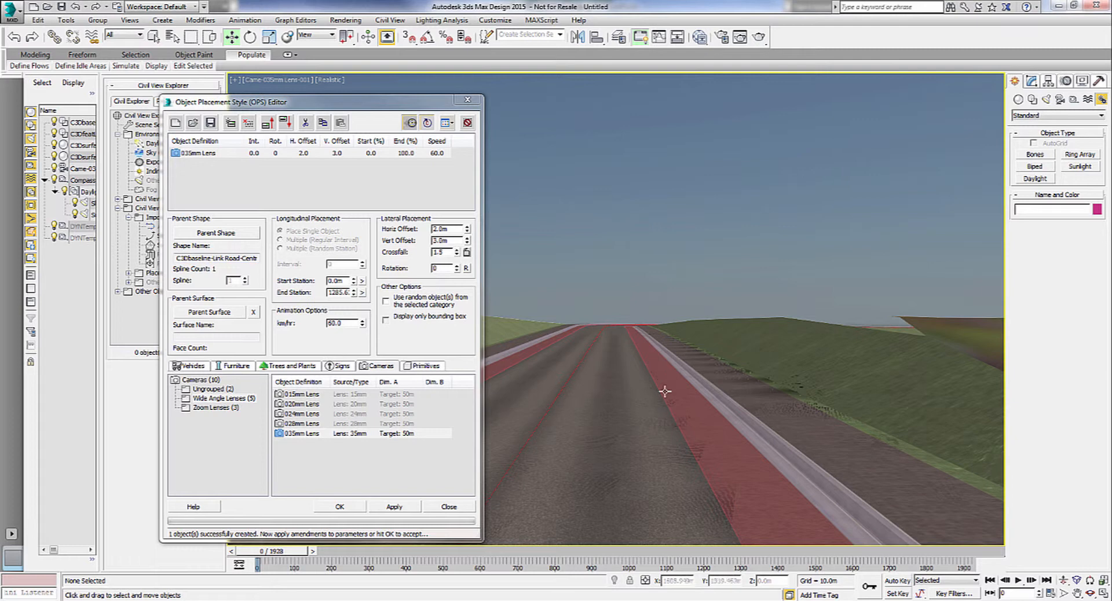
click(341, 507)
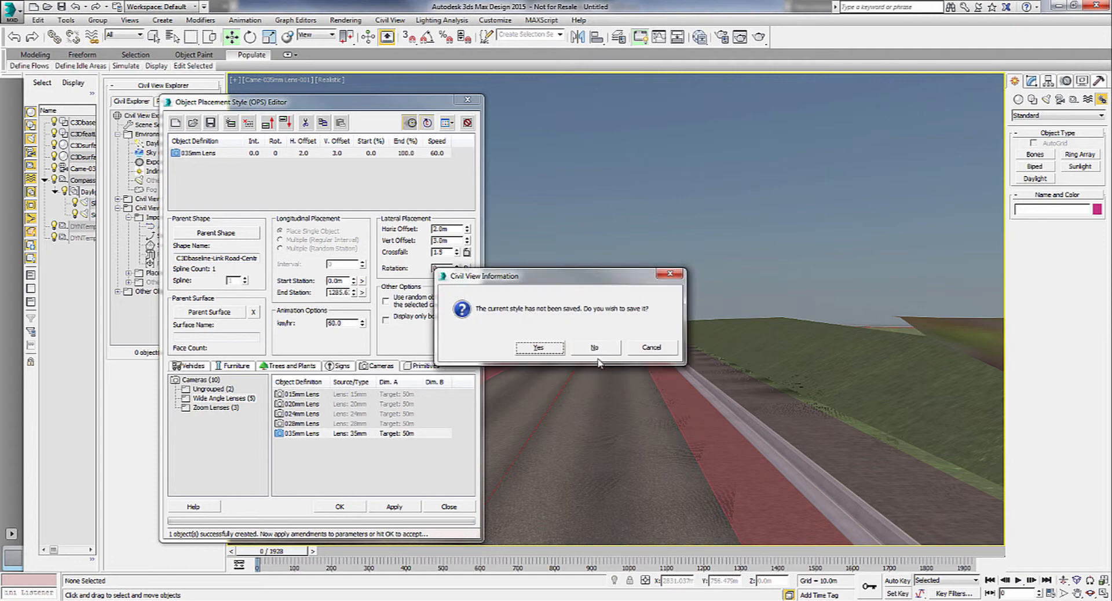
click(599, 348)
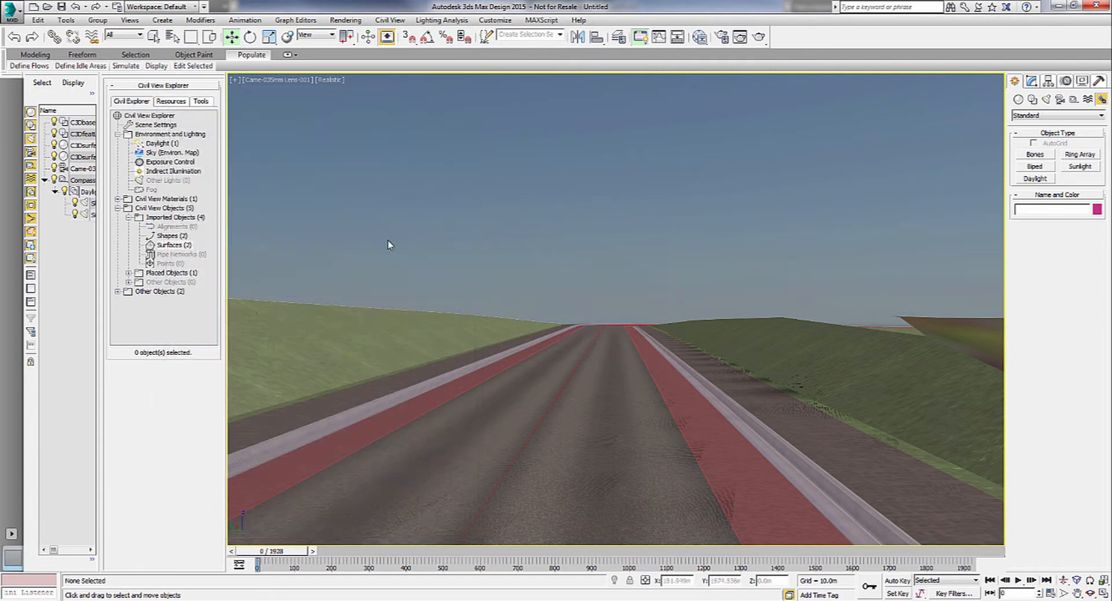
- Start a road markings style with one element on the C3Dbaseline-Link Road centreline shape and apply it with default dimensions
click(390, 20)
mouse_move(412, 38)
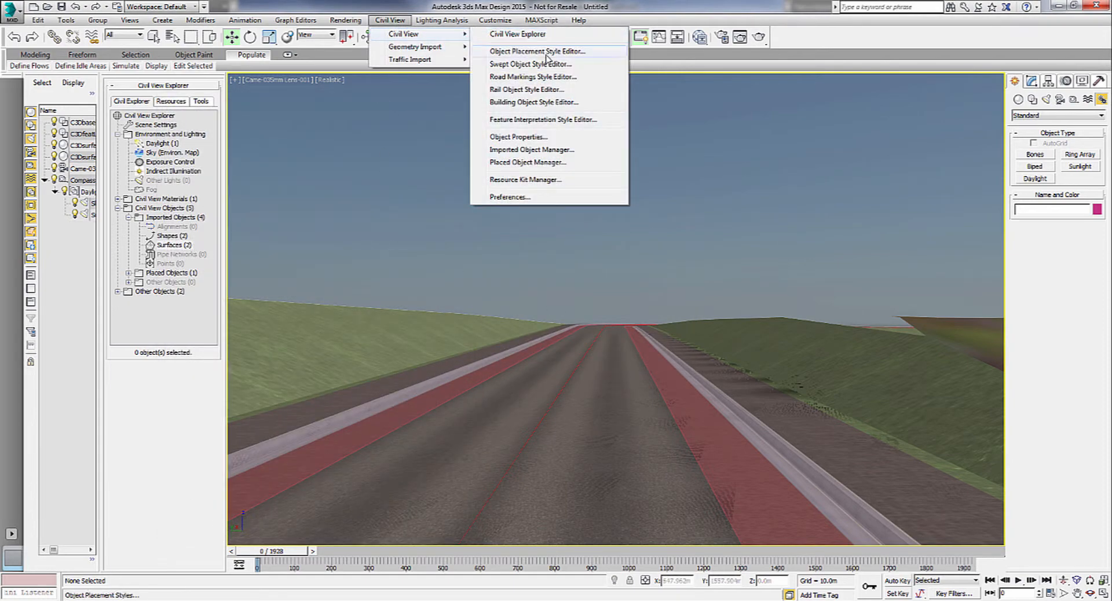
click(545, 77)
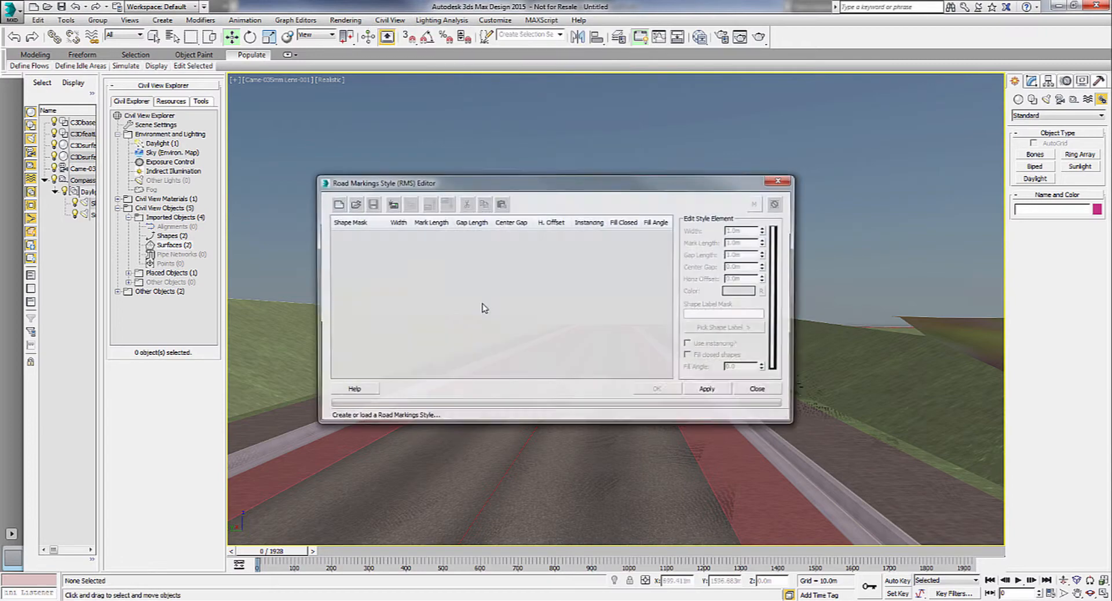
drag(465, 187, 316, 114)
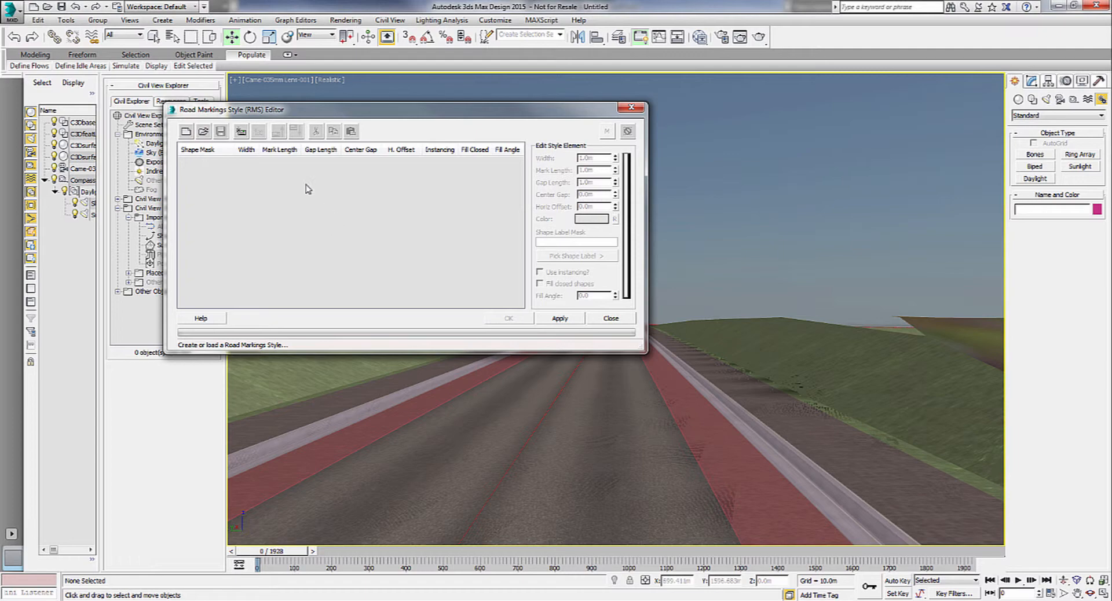
click(241, 132)
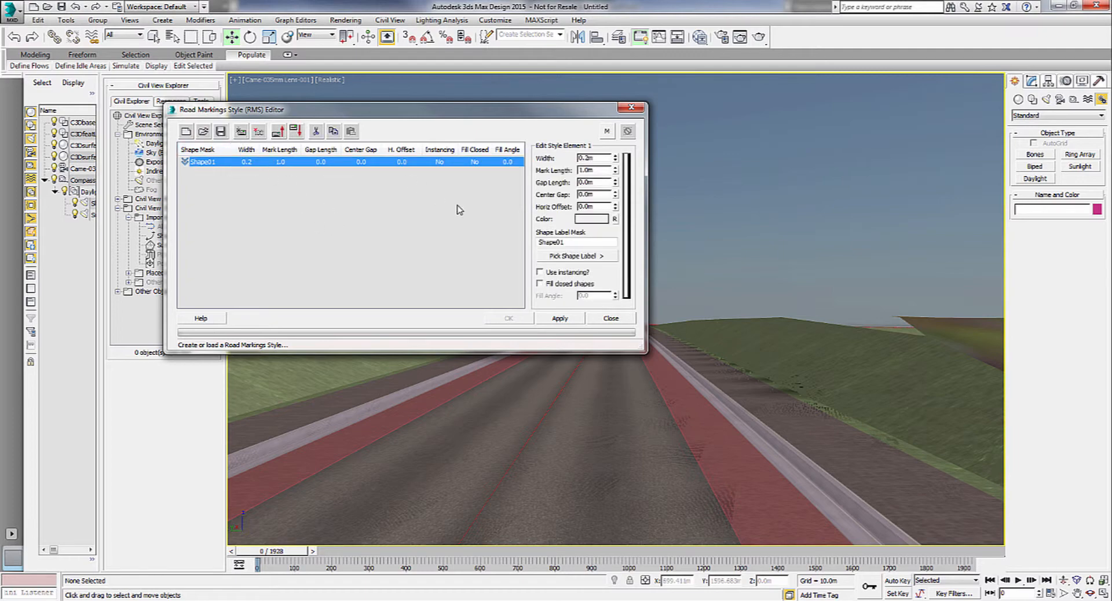
click(563, 256)
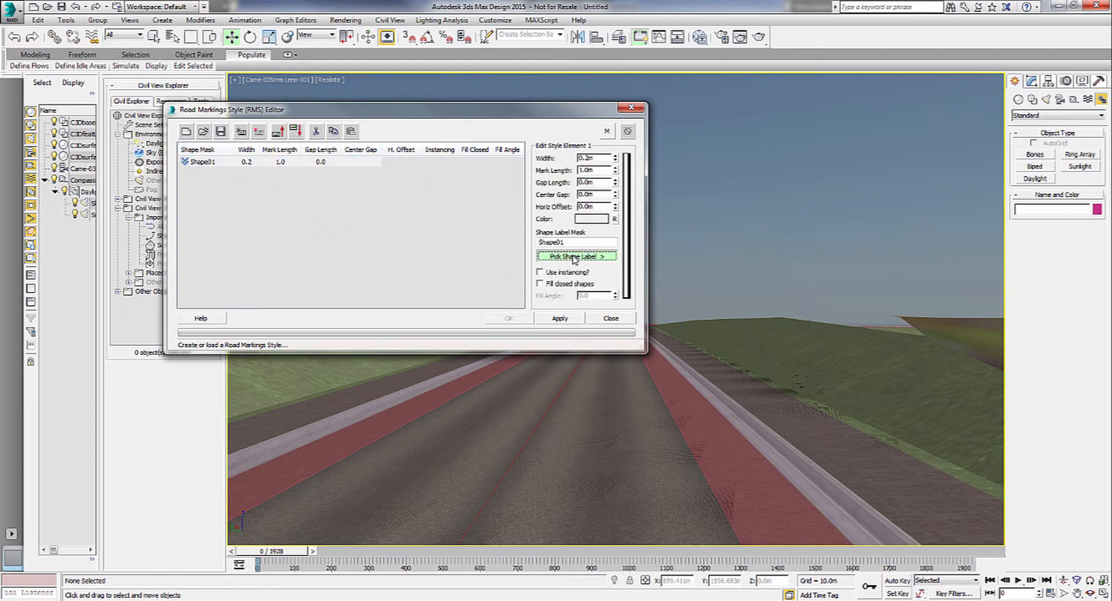
click(544, 423)
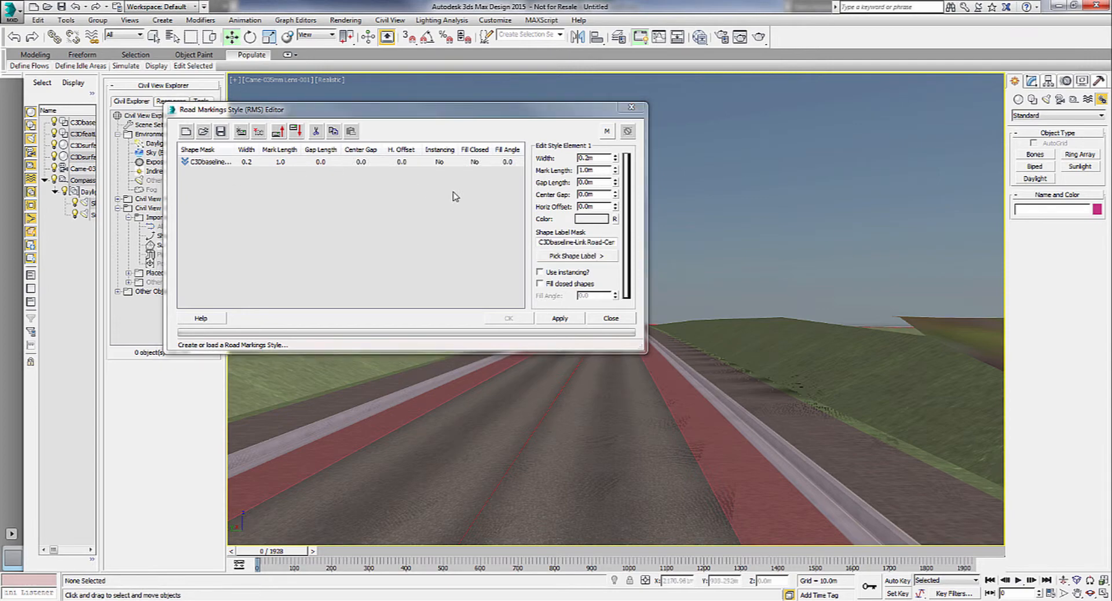
click(560, 319)
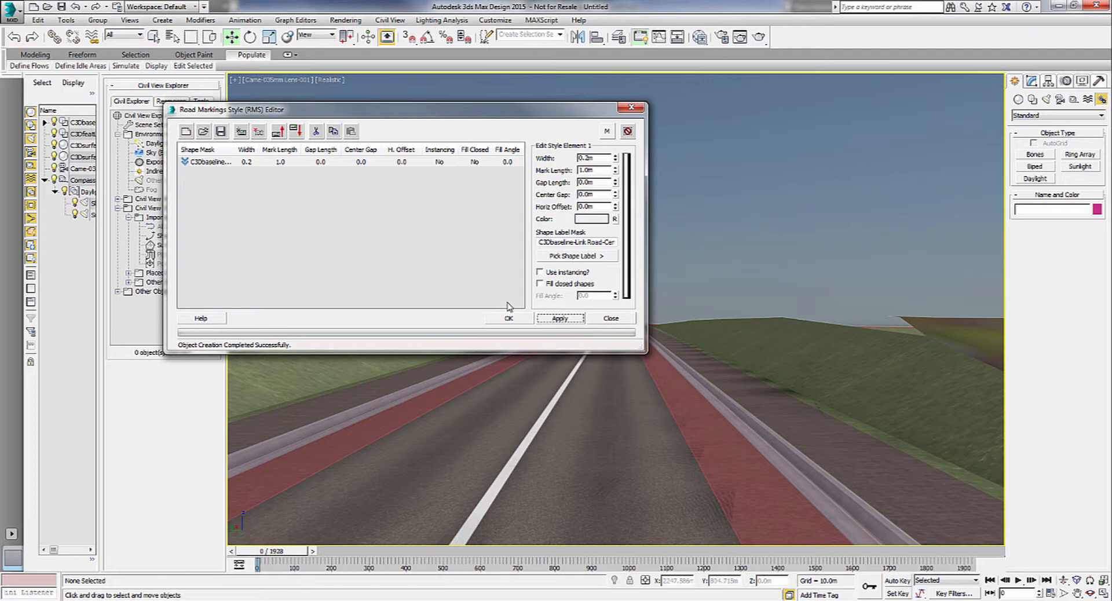
- Change the centreline marking to yellow with a 3 m mark length and 3 m gap length, and apply it
click(588, 220)
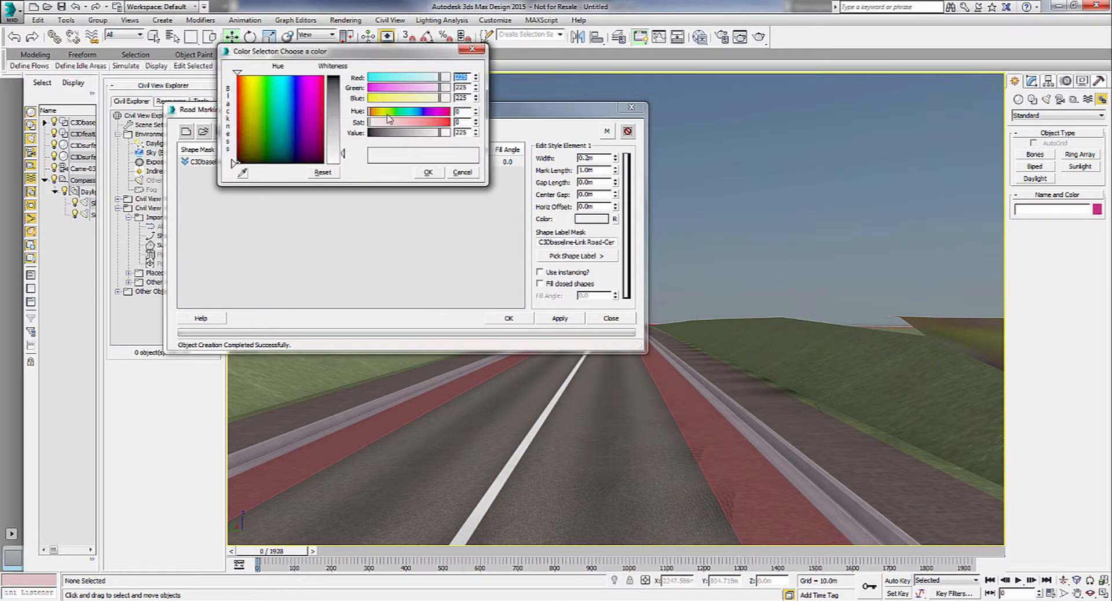
click(370, 99)
click(432, 173)
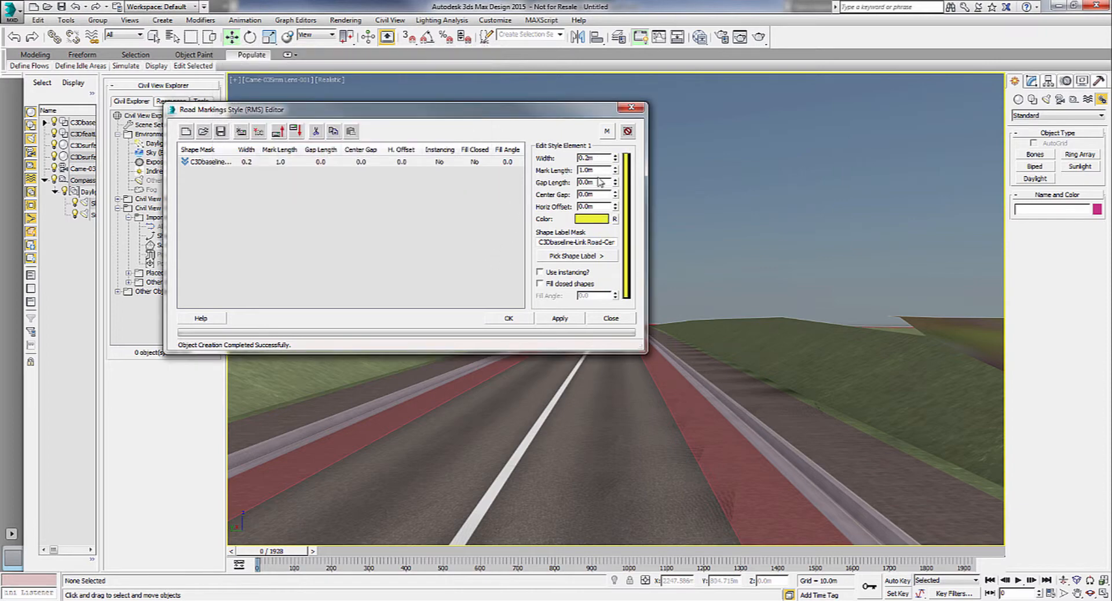
drag(597, 170, 568, 170)
text(3)
drag(604, 183, 578, 183)
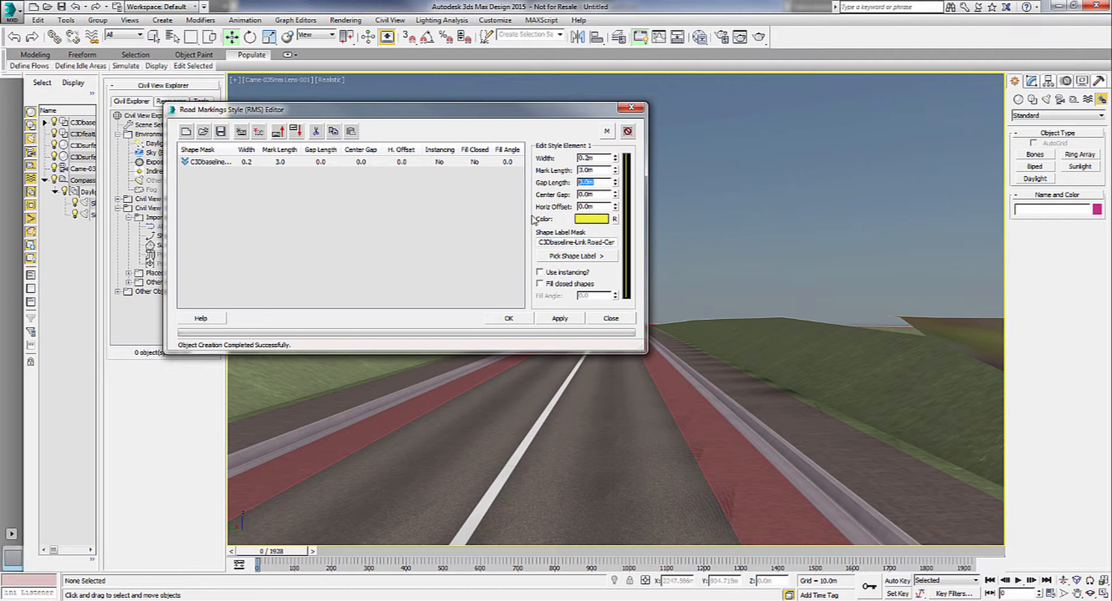
text(3)
click(560, 319)
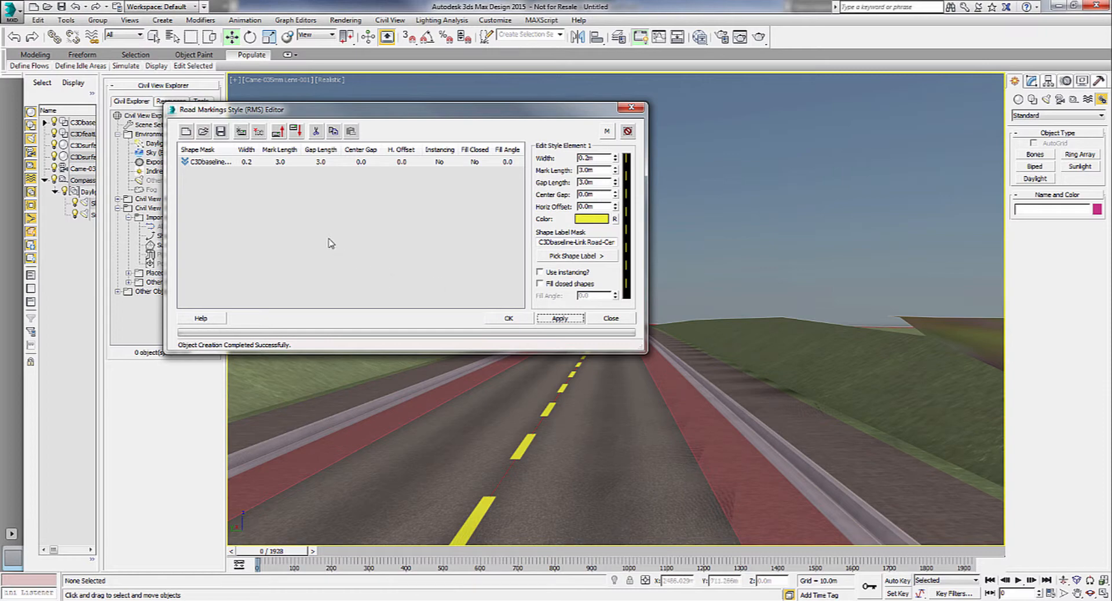
- Add solid white markings along the C3DfeatLine-Link Road edge lines, and accept the road markings without saving the style
click(242, 133)
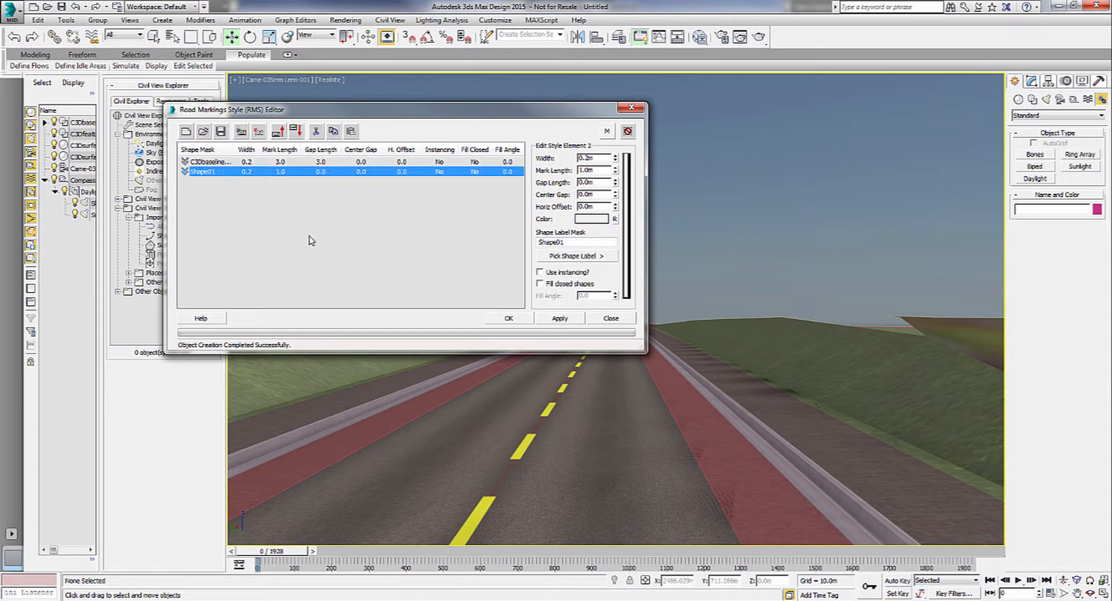
click(575, 257)
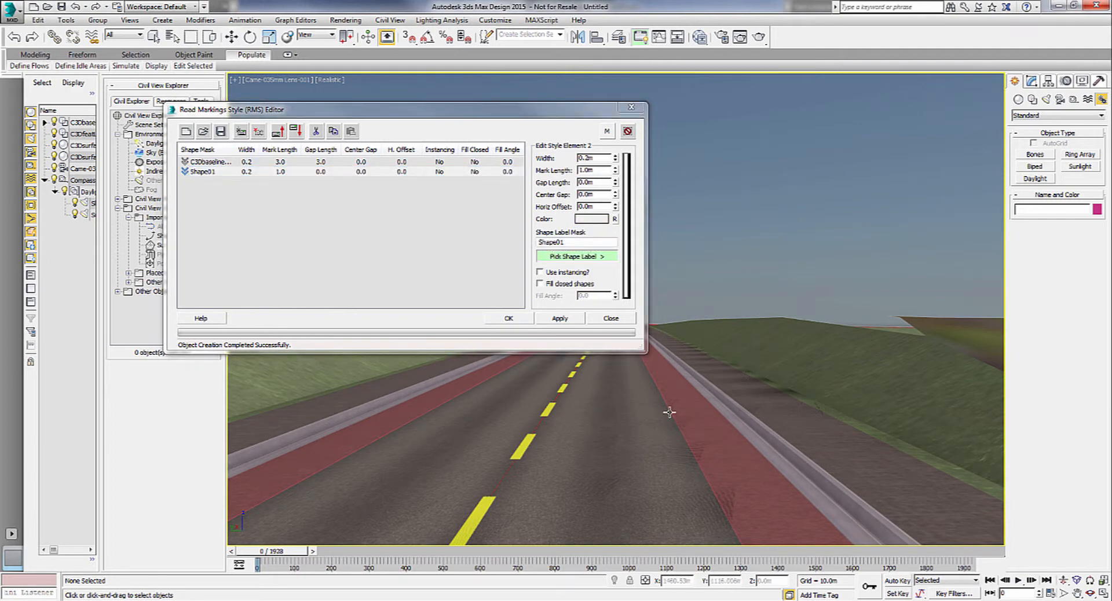
click(653, 423)
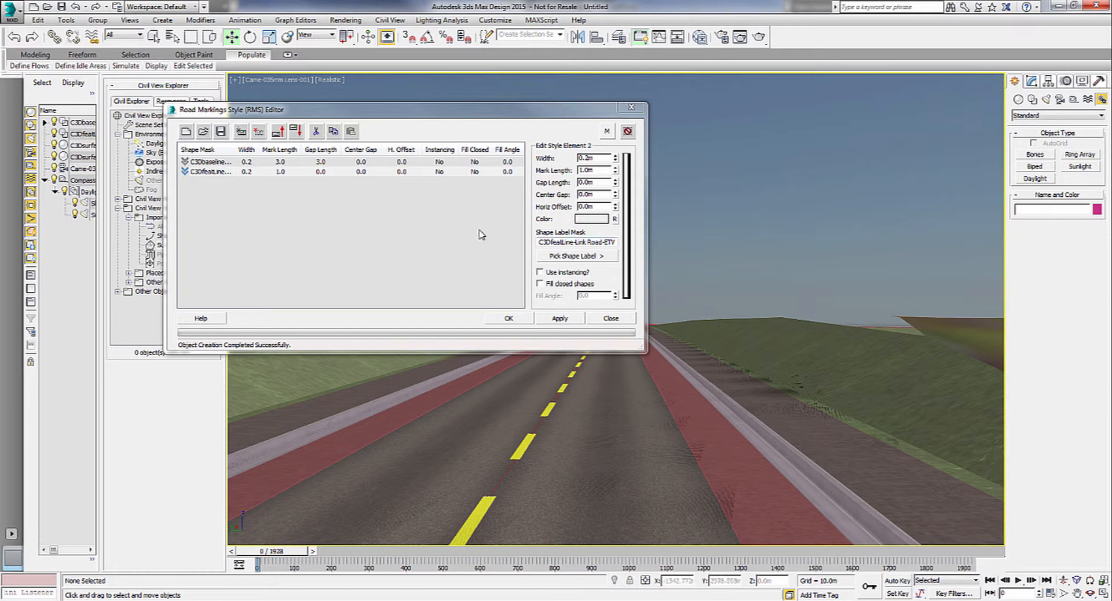
click(560, 319)
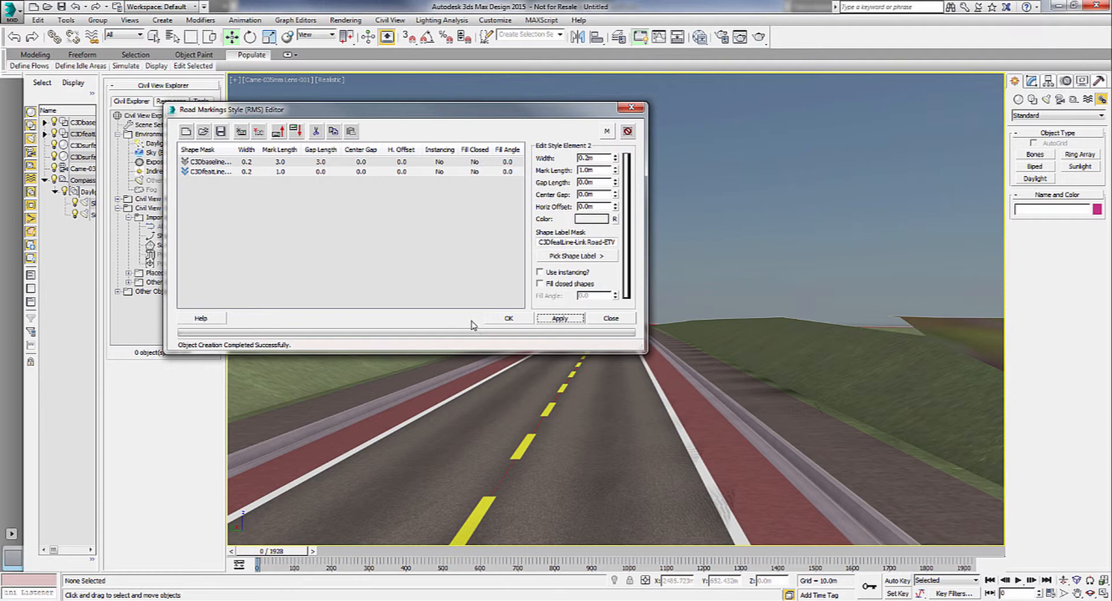
click(513, 318)
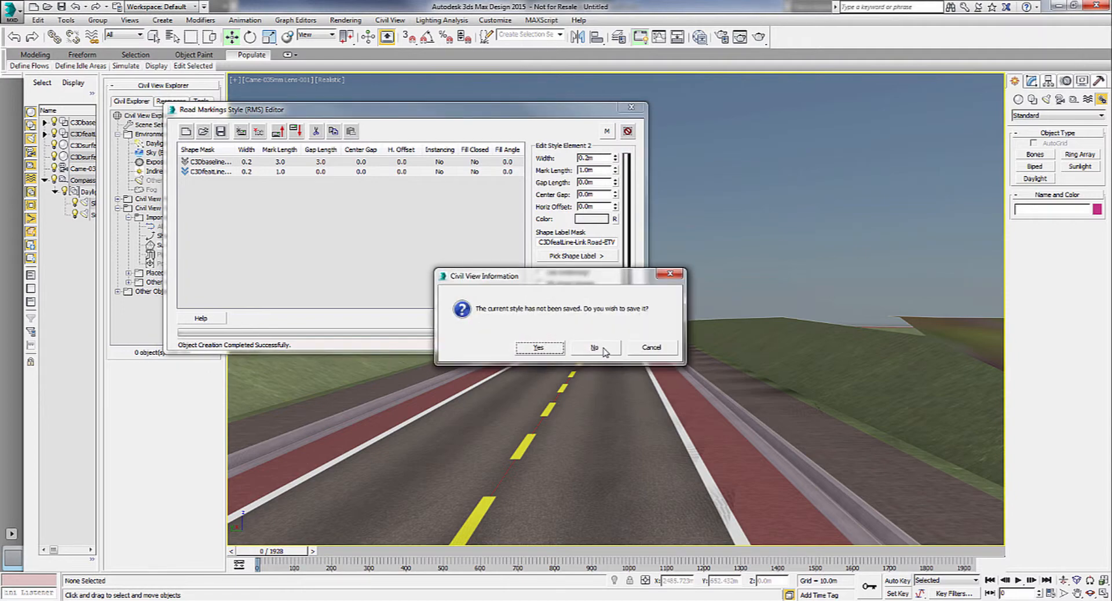
click(603, 350)
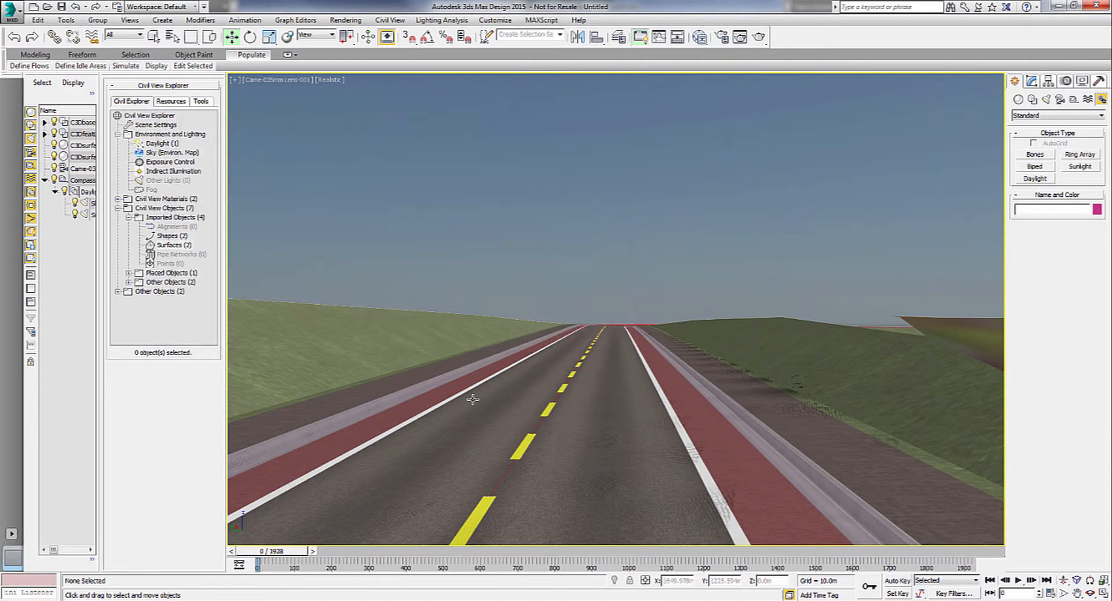
- Preview the camera's drive along the marked road and return the animation to frame 0
click(1017, 580)
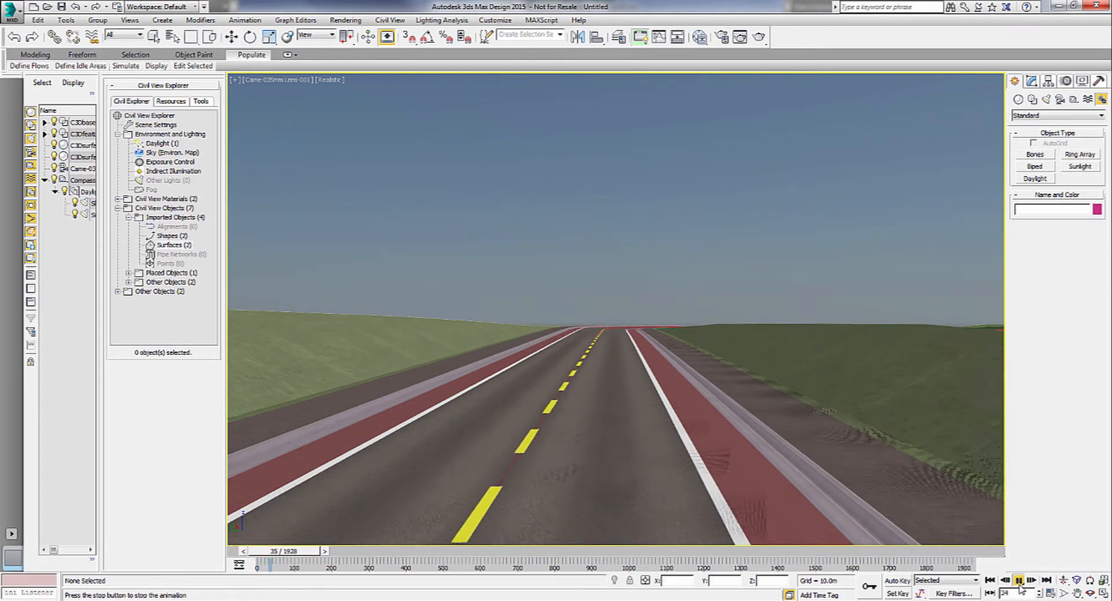
click(1018, 581)
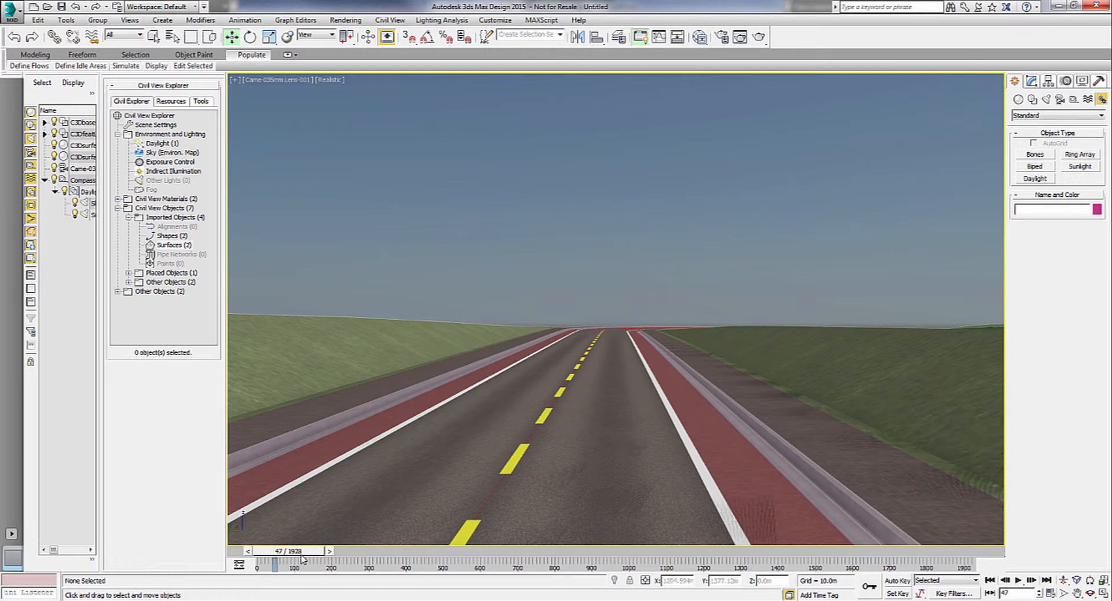
drag(300, 553, 281, 553)
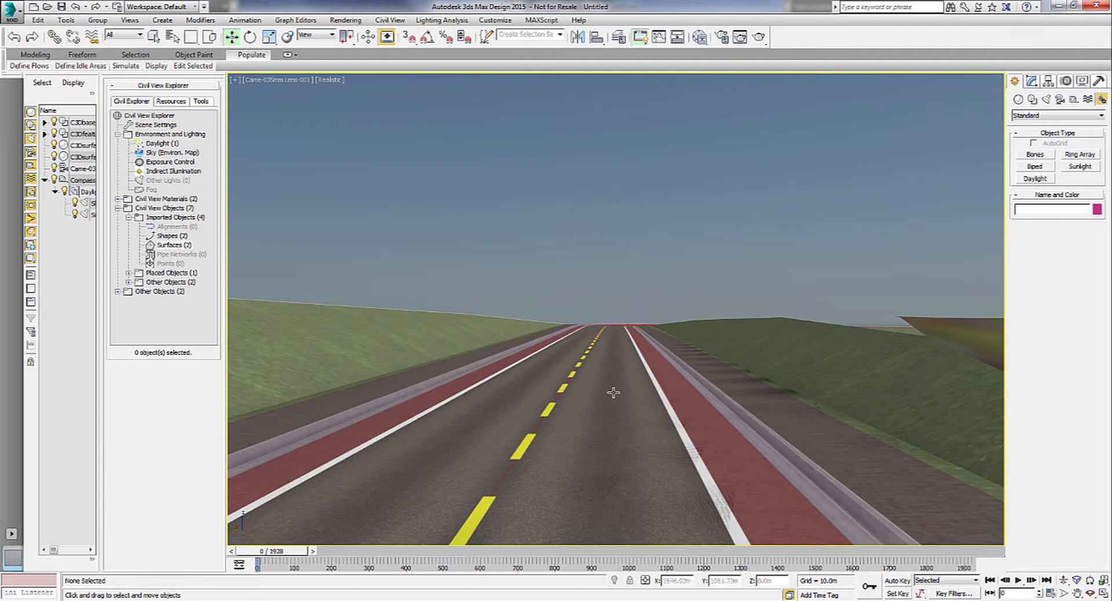
- Start a new object placement style with one vehicle element and use the Mark-Centreline 1-001 marking as parent surface
click(382, 21)
mouse_move(446, 47)
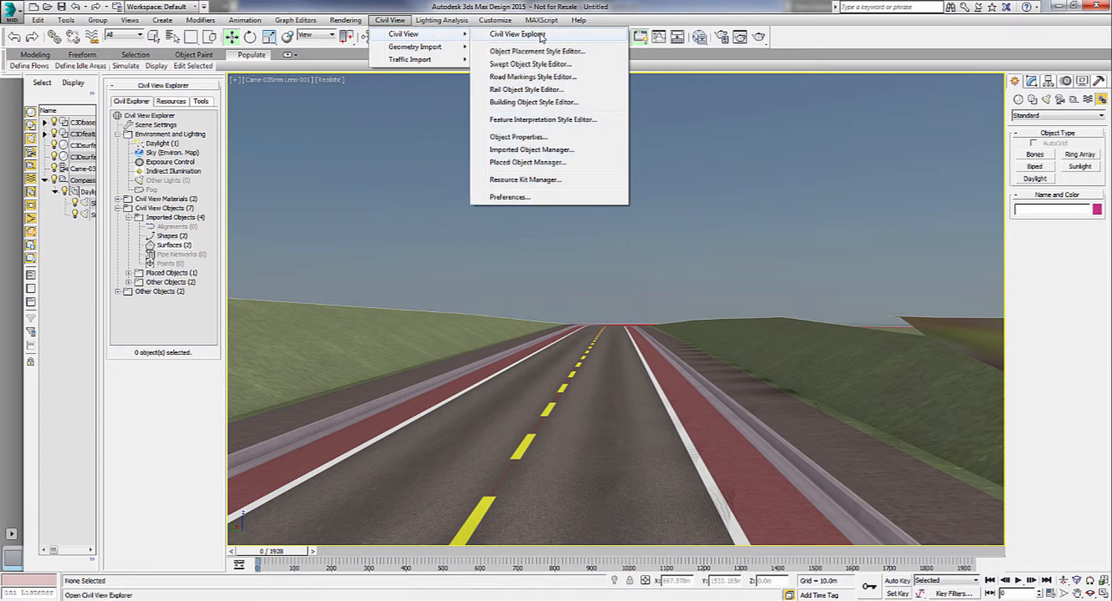
click(538, 52)
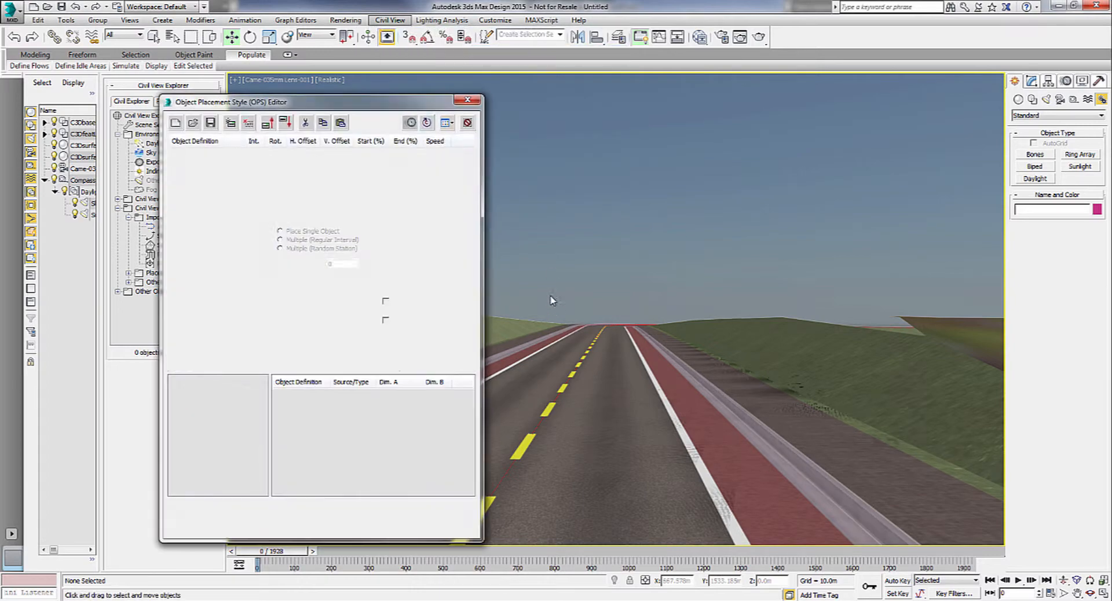
drag(330, 108, 328, 80)
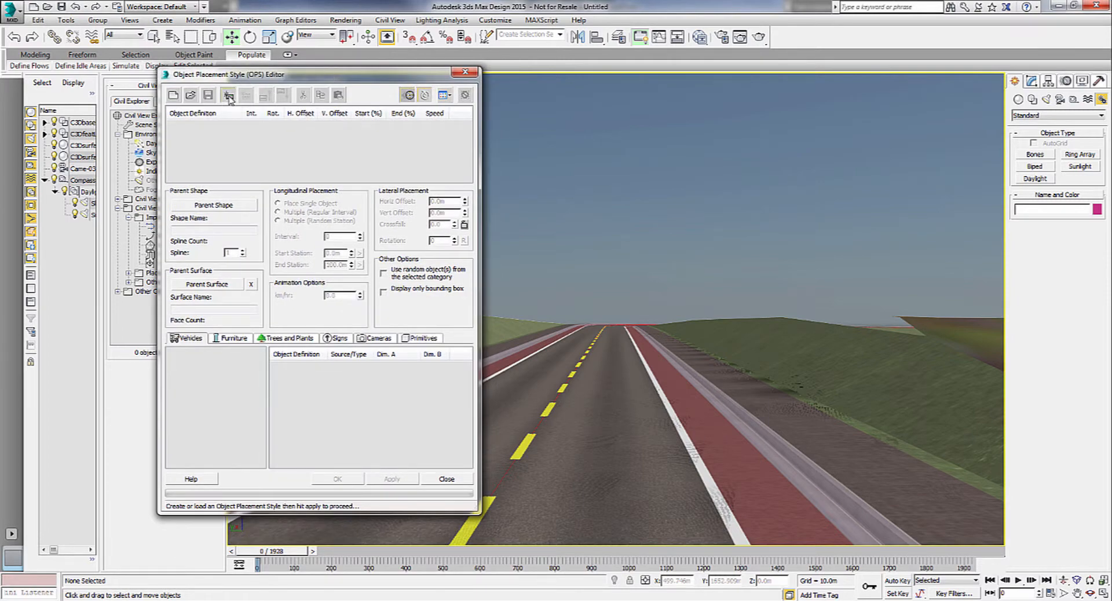
click(228, 94)
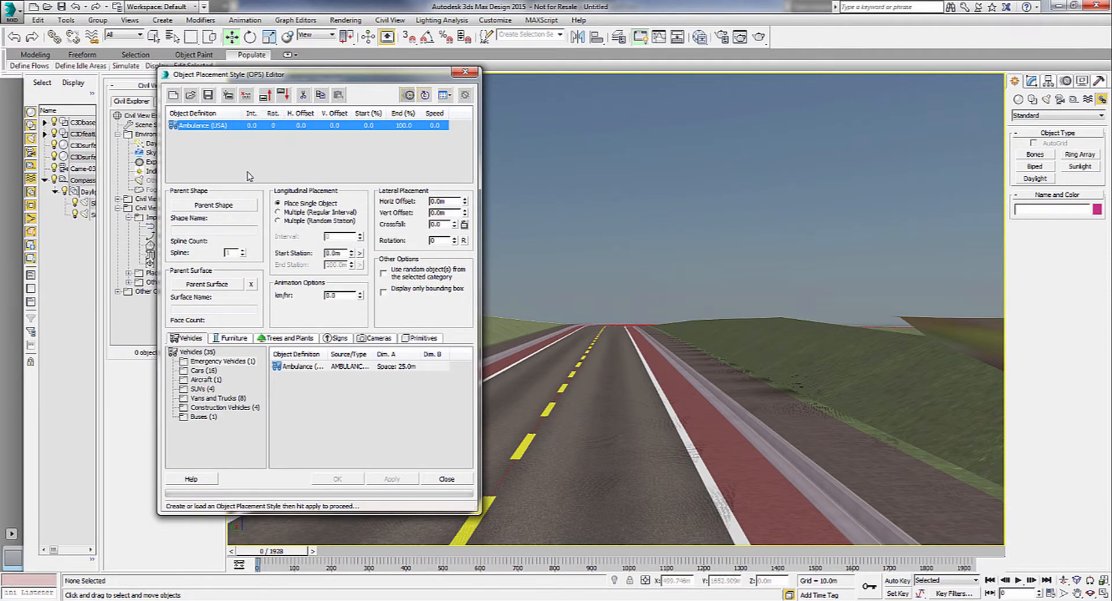
click(217, 284)
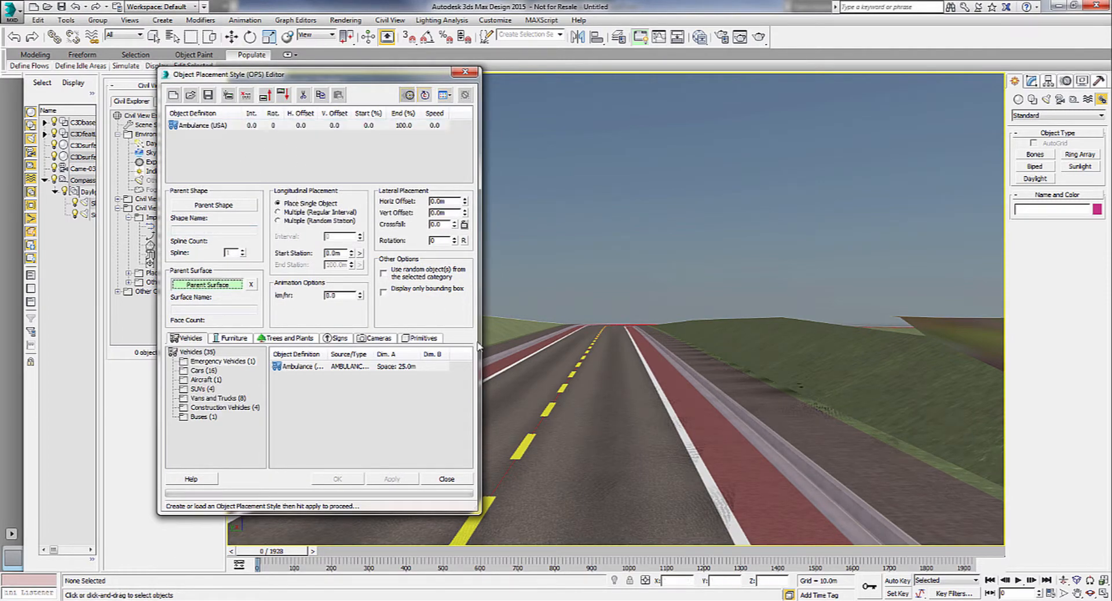
click(539, 426)
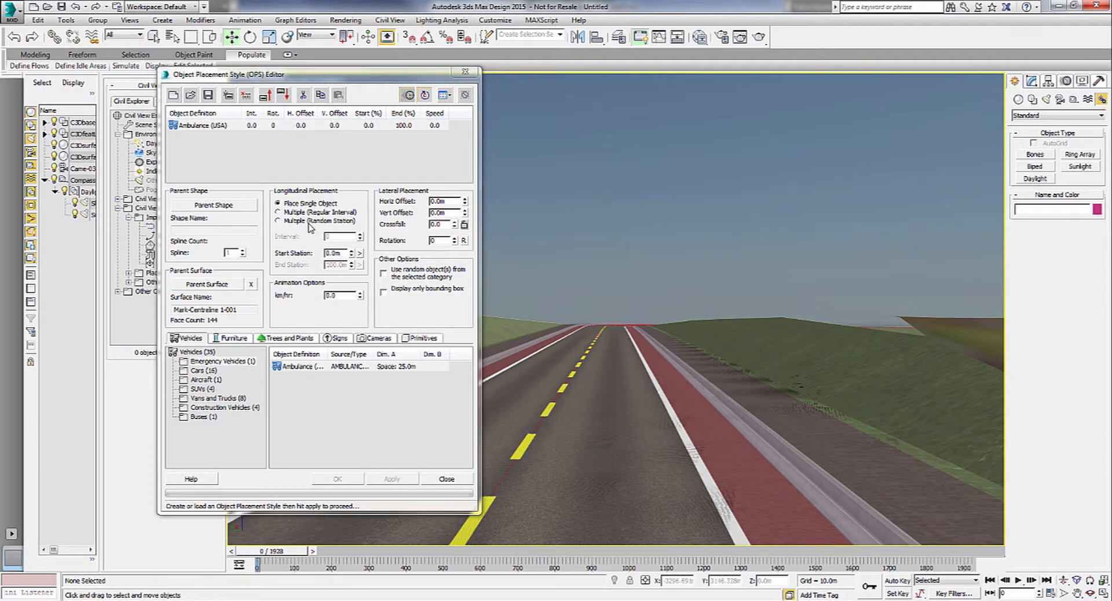
- Make the vehicle element place random objects from the Cars category at a regular 50 m interval
click(204, 371)
click(315, 214)
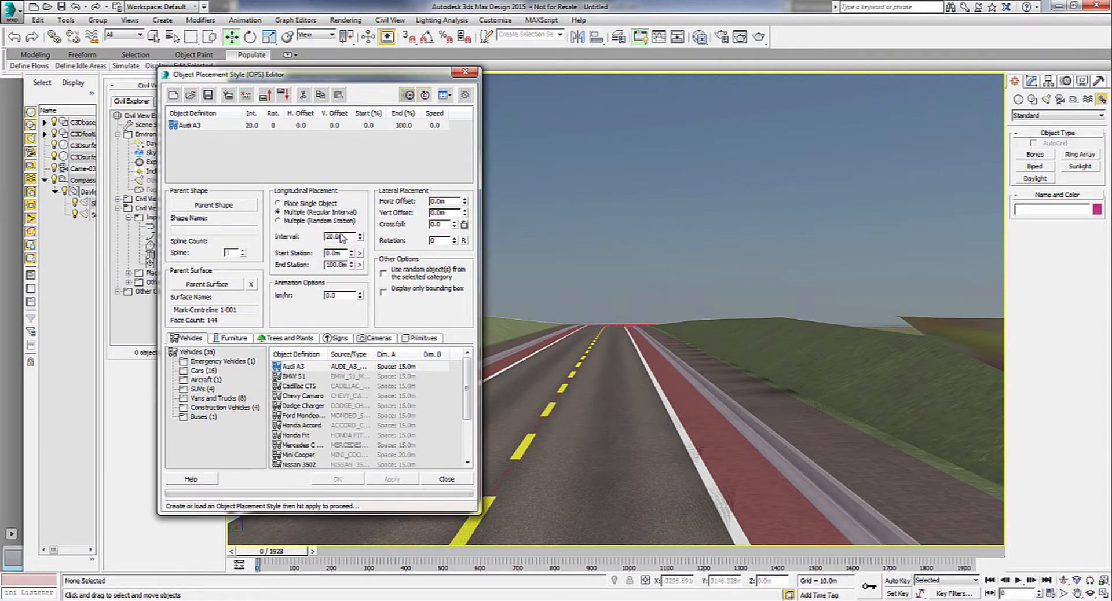
double_click(342, 236)
text(50)
click(385, 273)
- Set the cars to 80 km/hr with a 2 m horizontal offset, use the Link Road baseline as parent shape, and apply
double_click(337, 296)
drag(457, 200, 415, 202)
key(Tab)
click(213, 205)
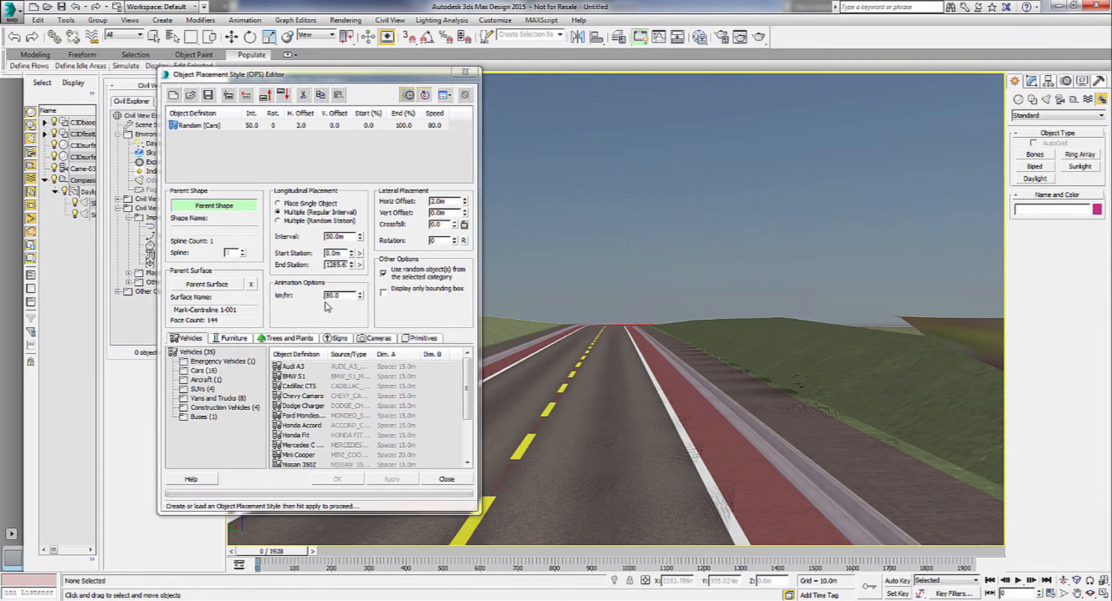
click(391, 479)
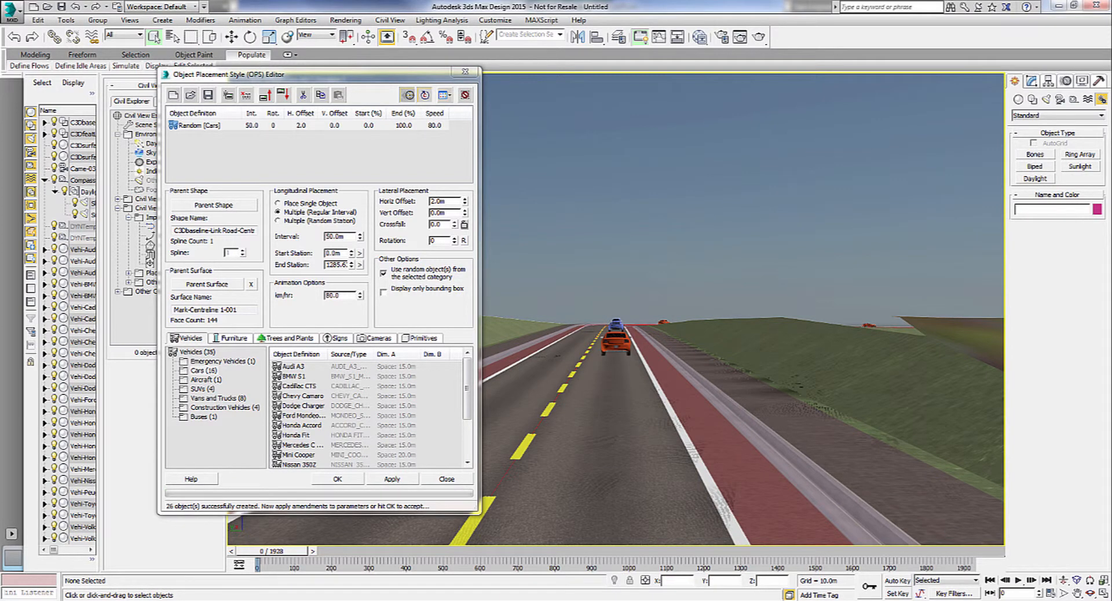
- Preview the moving cars from the road camera up to frame 58 and return the animation to frame 0
click(1018, 580)
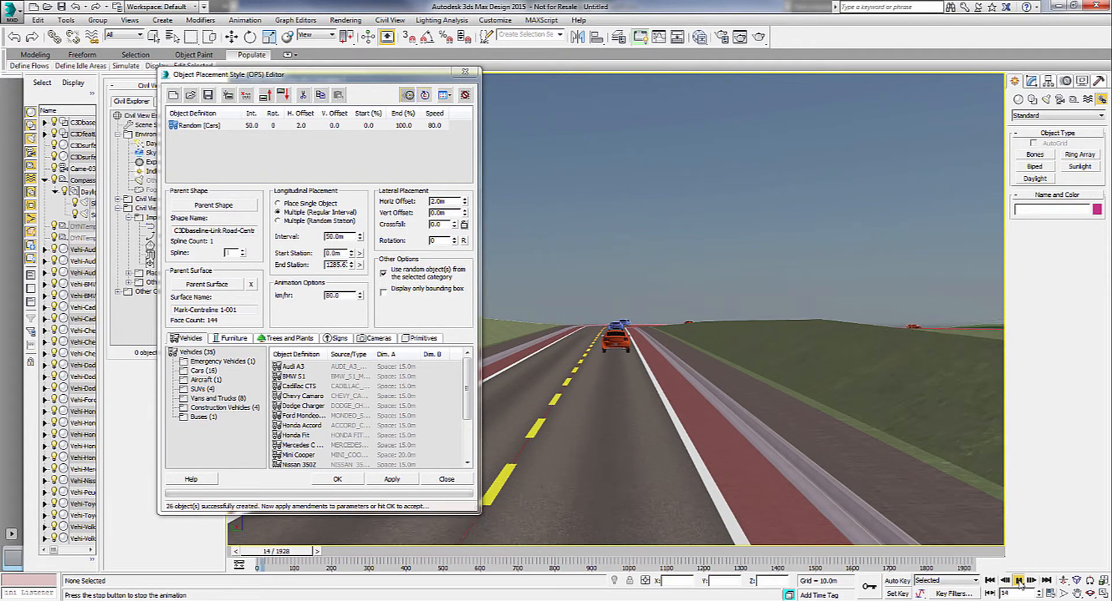
click(1018, 580)
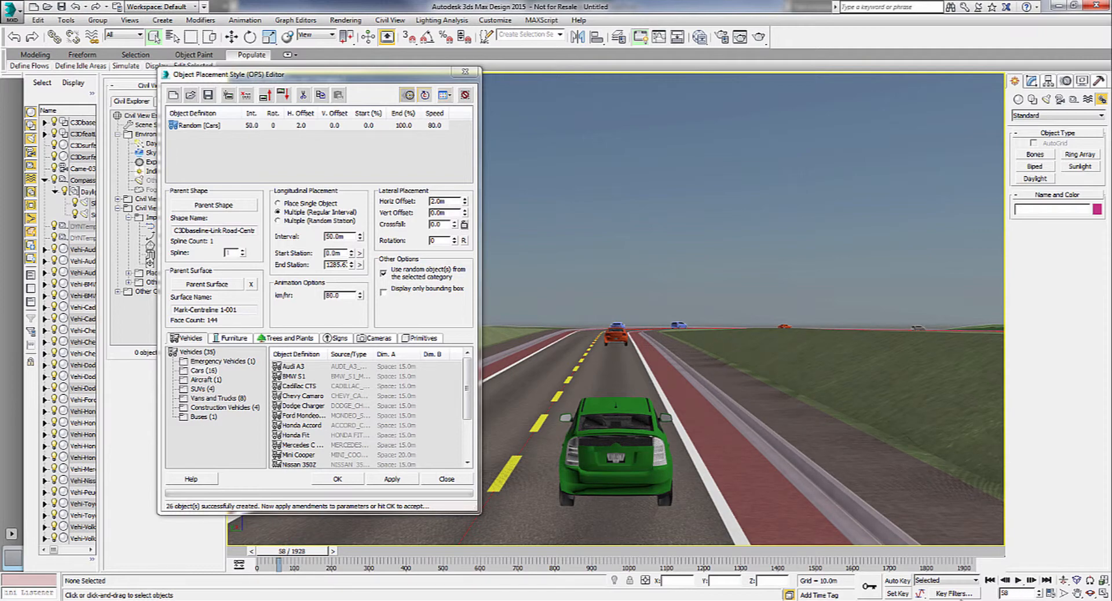
drag(299, 555, 278, 555)
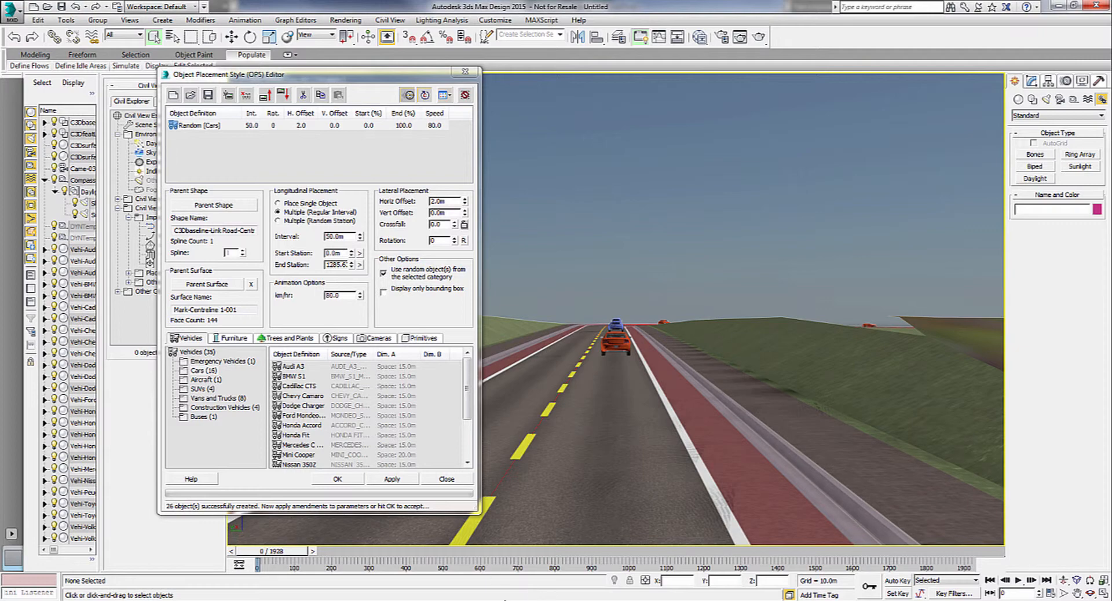
- Add a second vehicle element placing the Chevrolet Suburban from the SUVs category at a regular 75 m interval
click(228, 95)
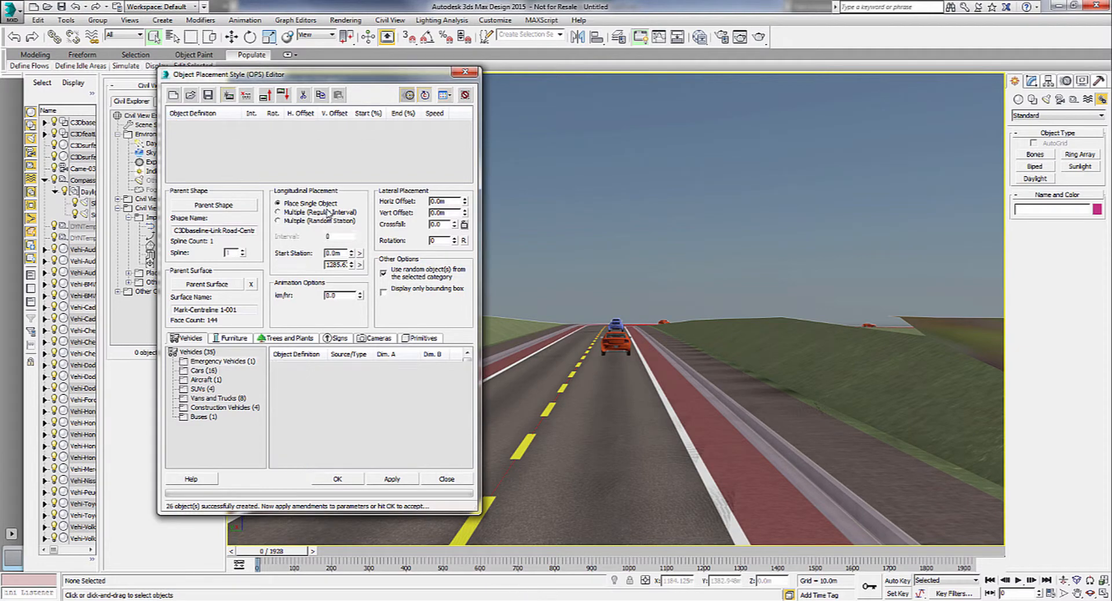
click(203, 390)
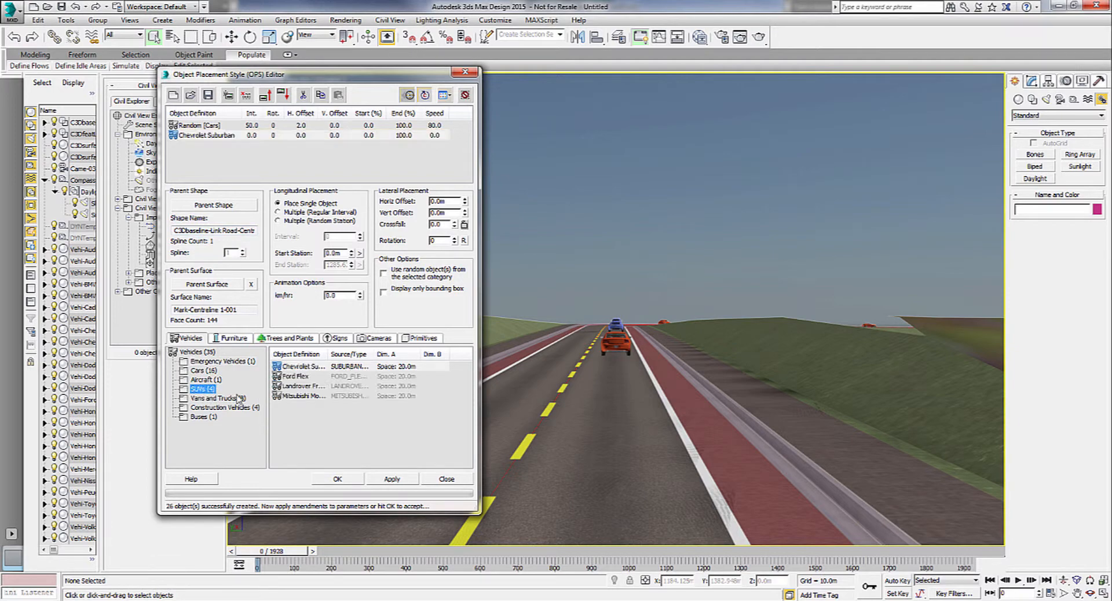
click(282, 212)
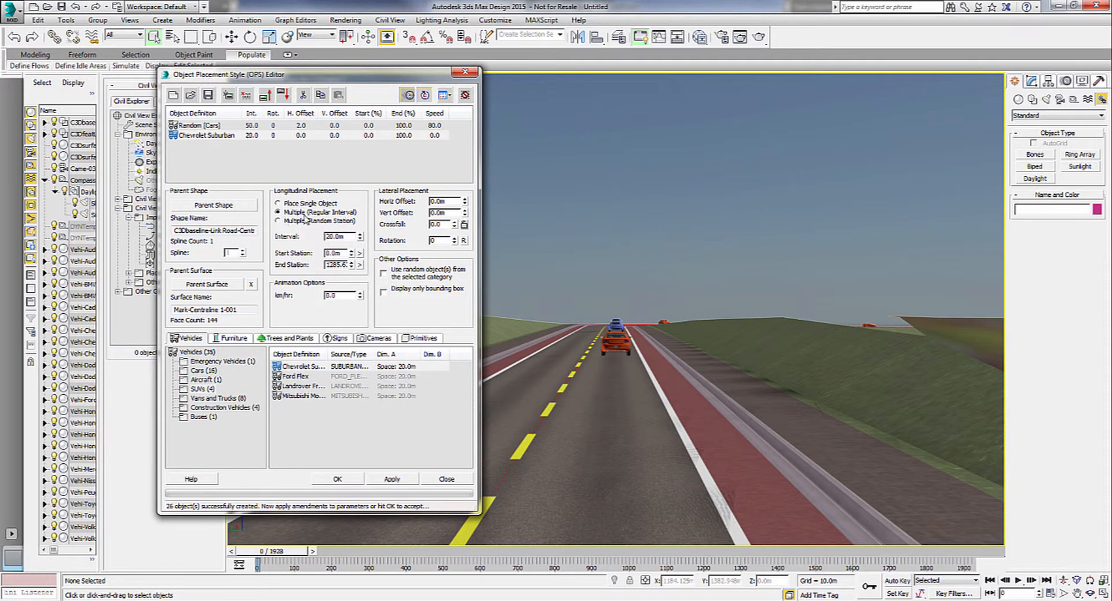
double_click(336, 237)
text(75)
- Set the Suburbans to -80 km/hr with a -2 m horizontal offset and 180 rotation, then apply and accept the placement style
drag(342, 296, 296, 311)
click(446, 201)
click(439, 240)
click(392, 481)
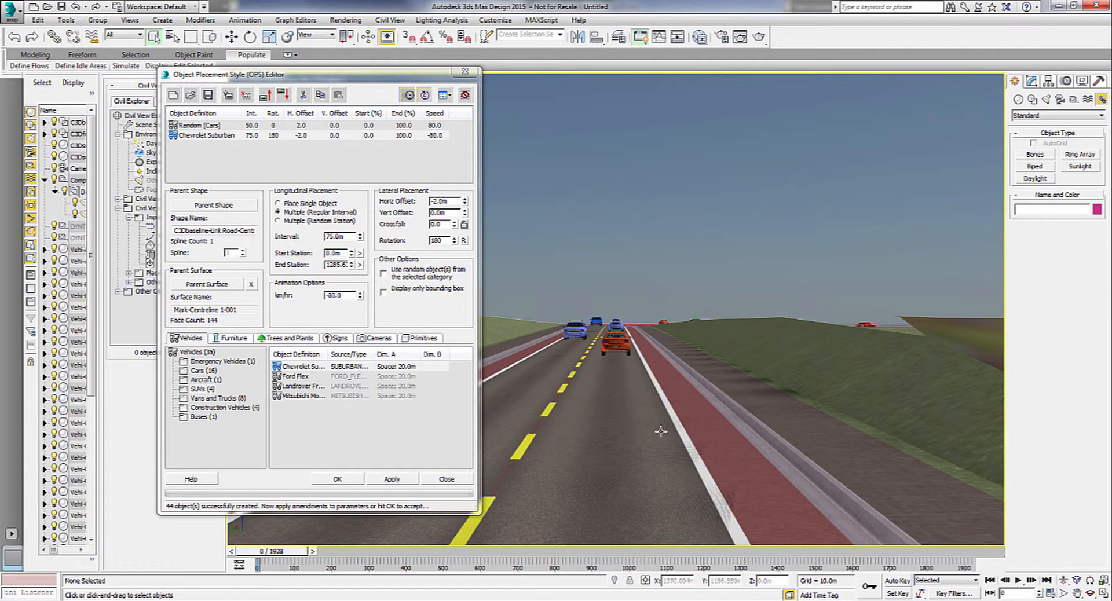
click(338, 479)
click(569, 349)
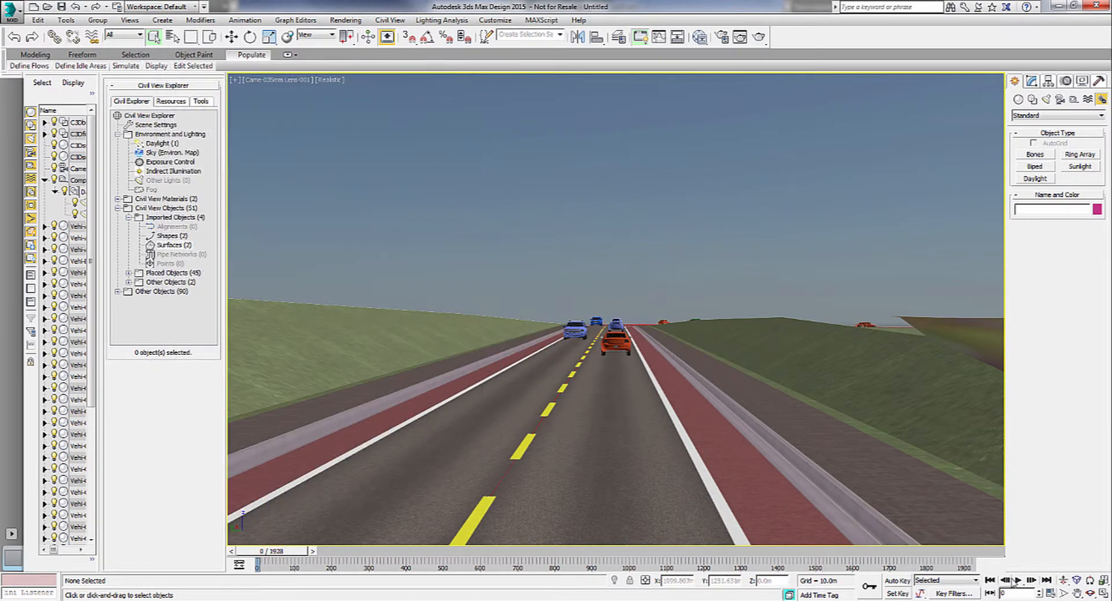
- Play the two-way traffic animation from the road camera, stop it, and return to frame 0
click(1018, 580)
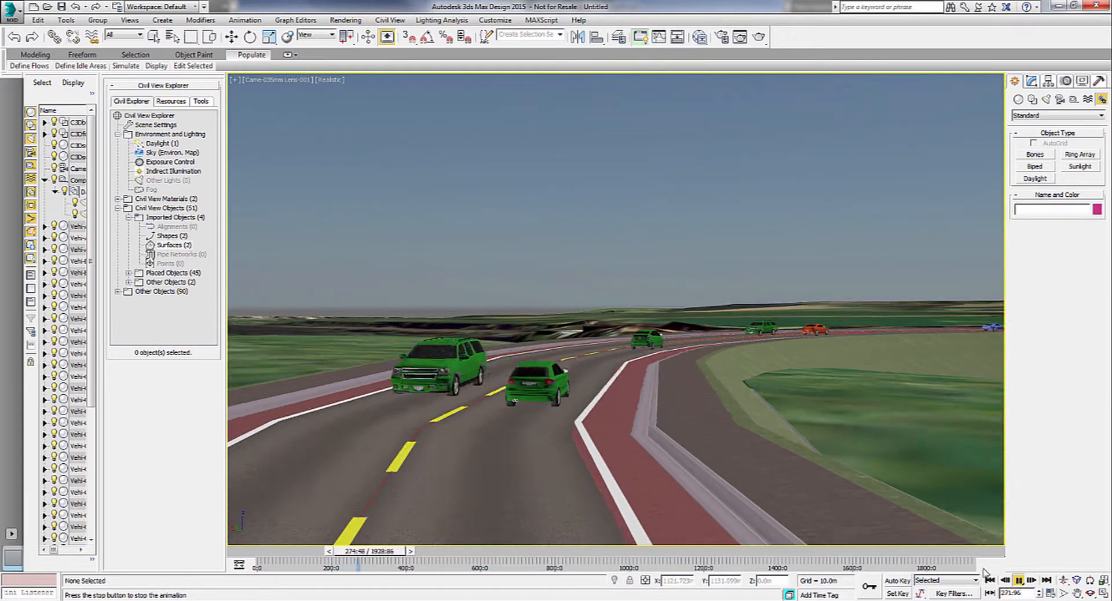
click(1018, 579)
drag(352, 551, 254, 558)
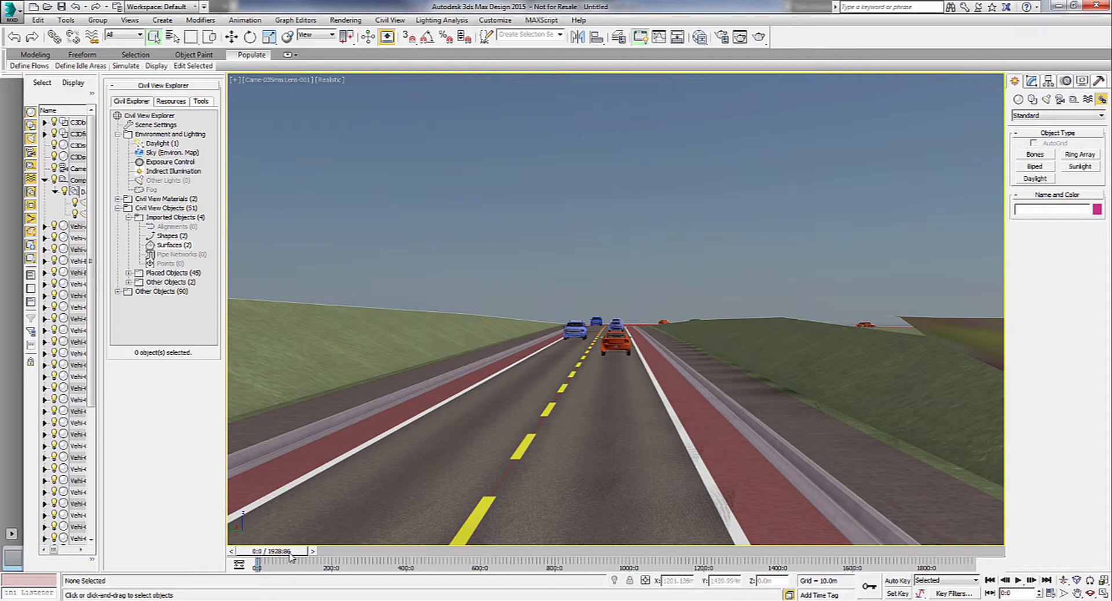
- Advance the animation to about frame 38 and render the road camera view in Production mode
drag(287, 557, 301, 557)
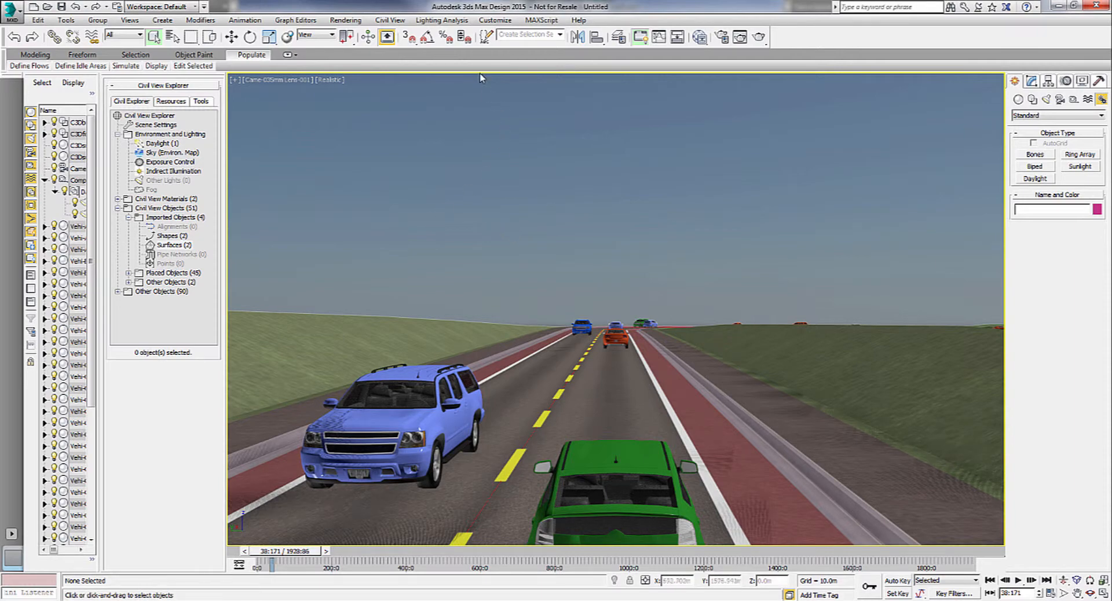
click(740, 36)
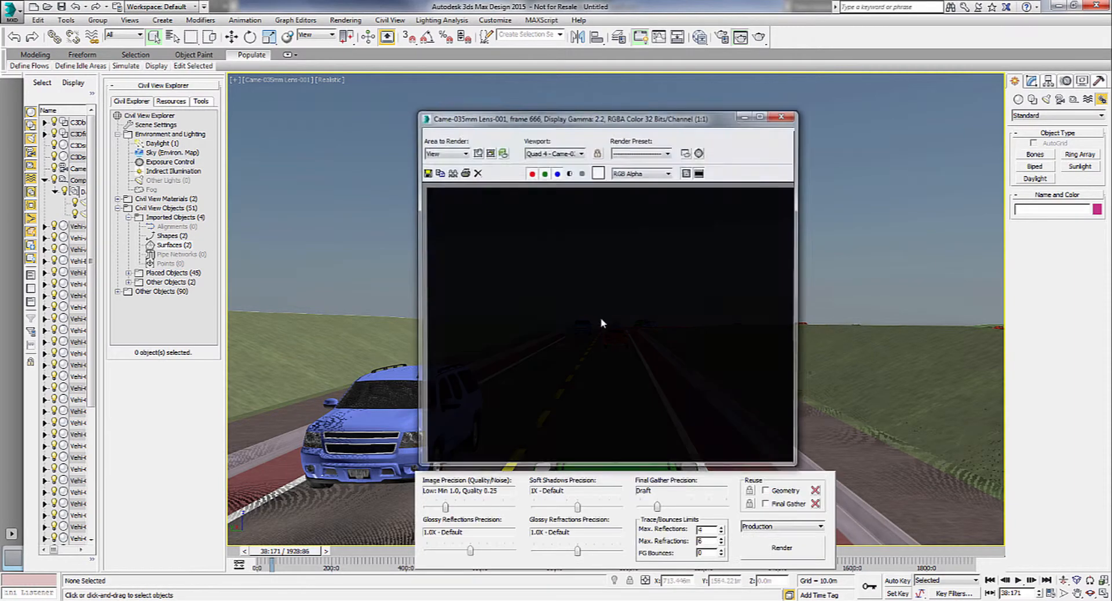
click(790, 551)
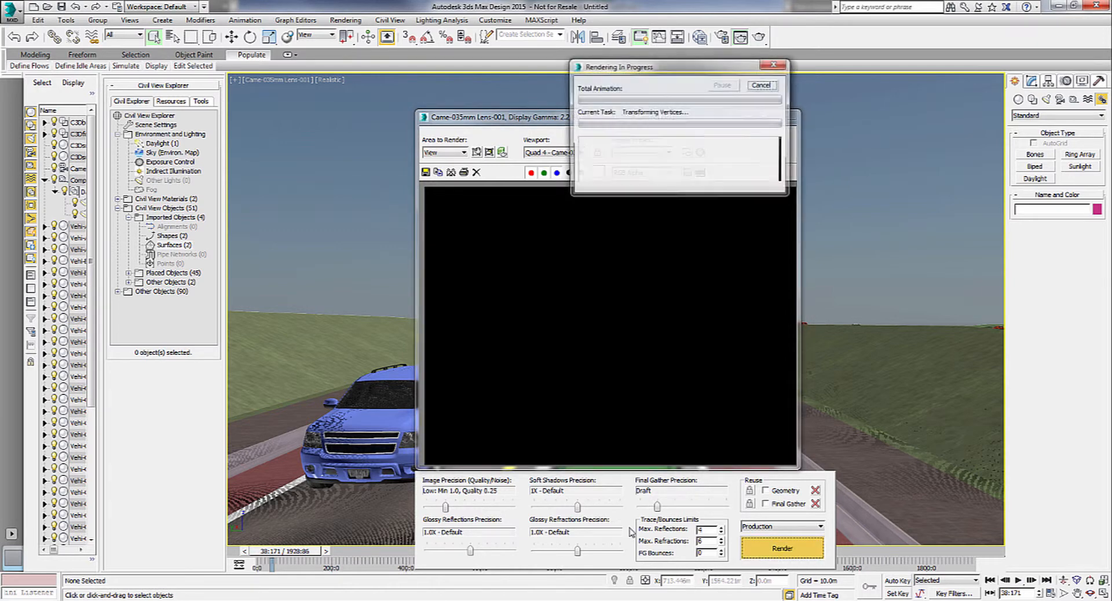